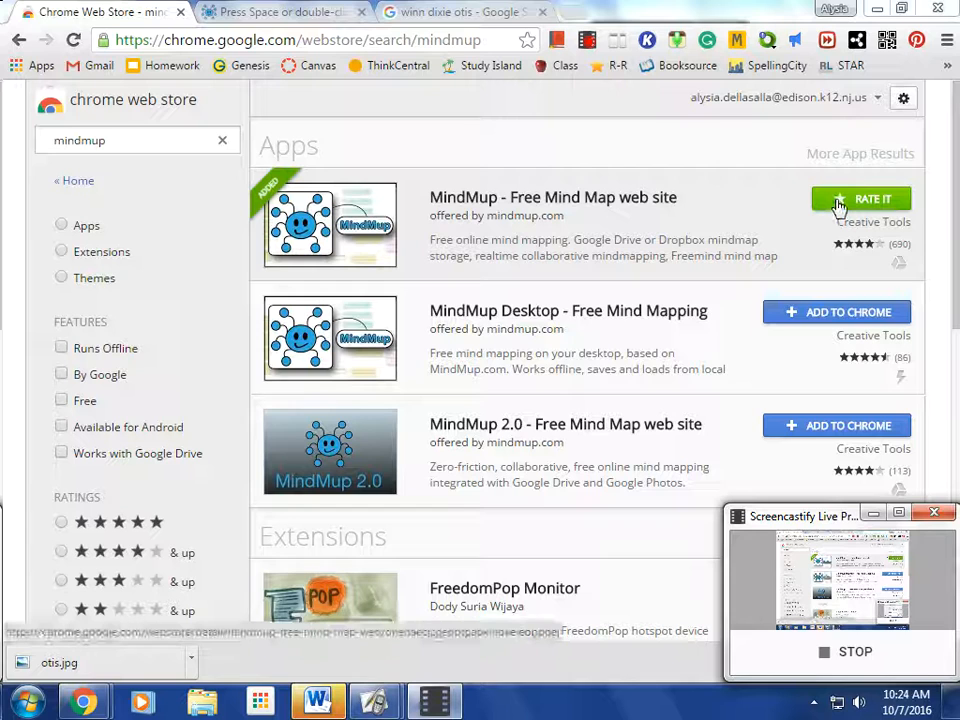
Add the MindMup Desktop - Free Mind Mapping app to Chrome and confirm the installation
left_click(843, 313)
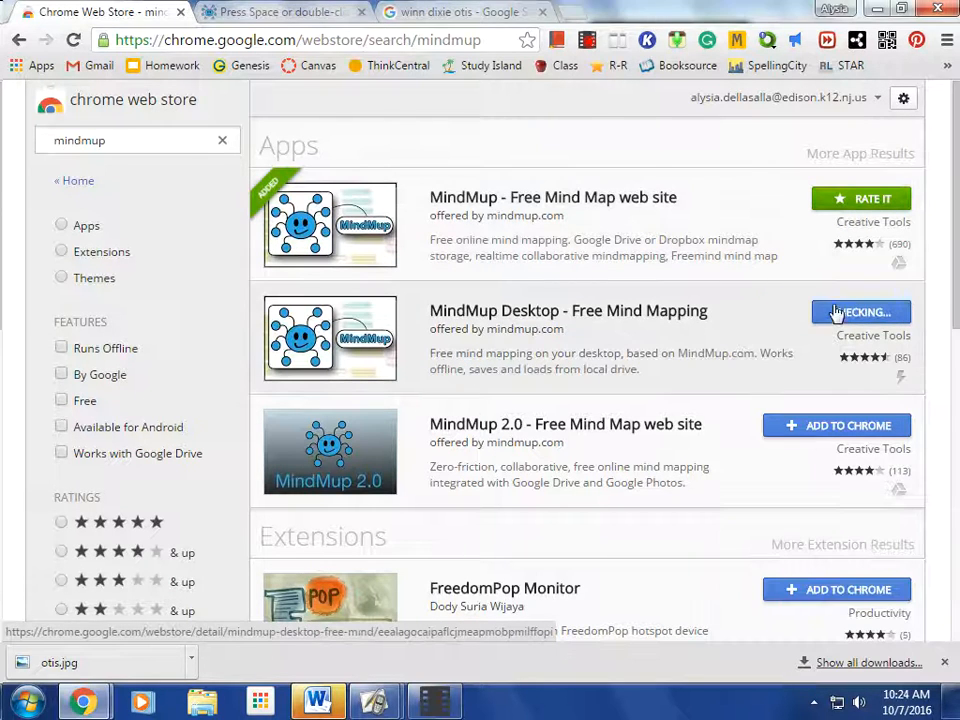
left_click(544, 203)
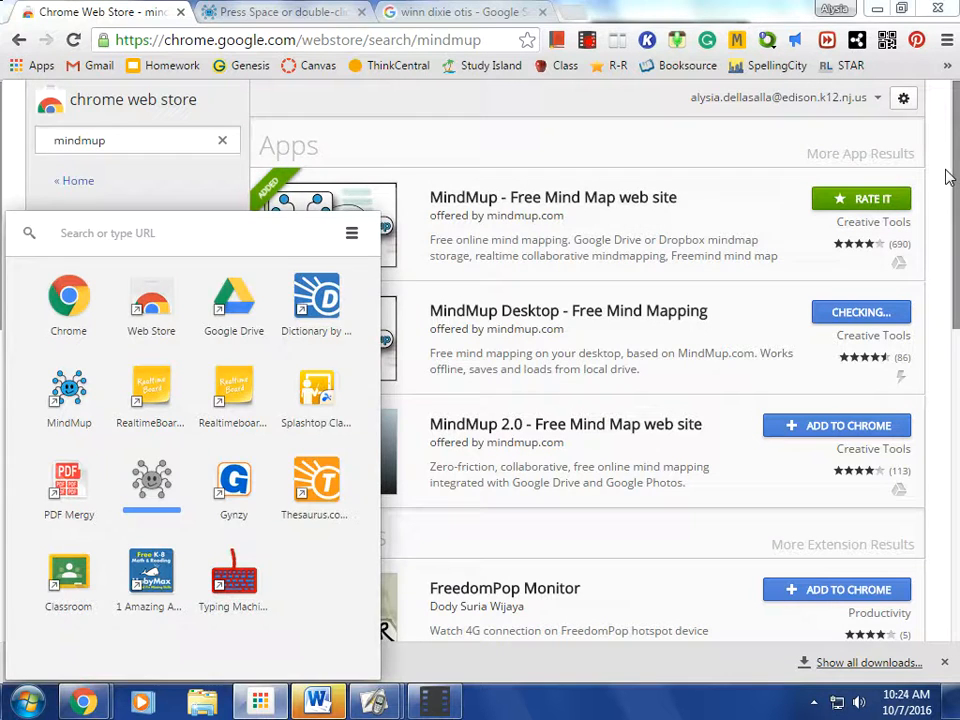
Switch to the open MindMup map and rename its central node as Winn-Dixie
left_click(300, 12)
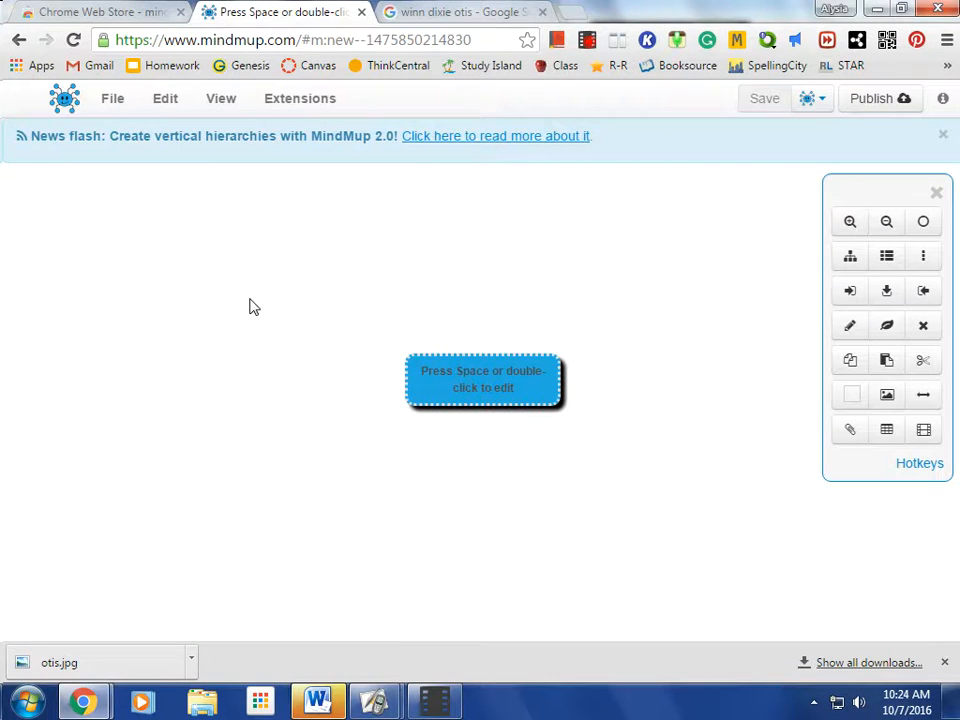
left_click(482, 384)
double_click(485, 384)
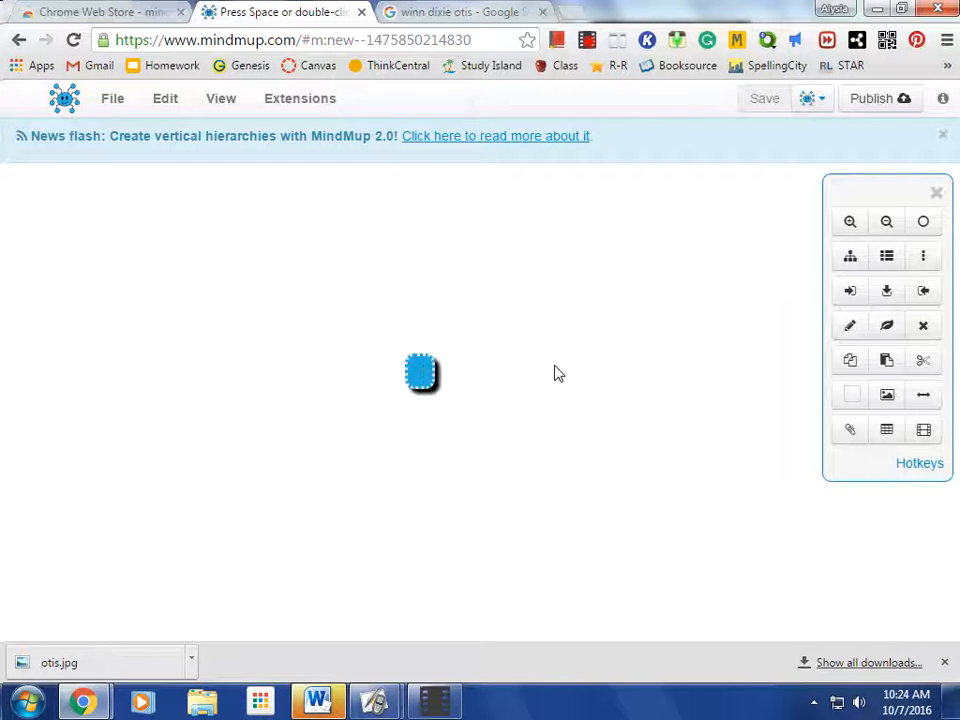
type("Winn-Dixie")
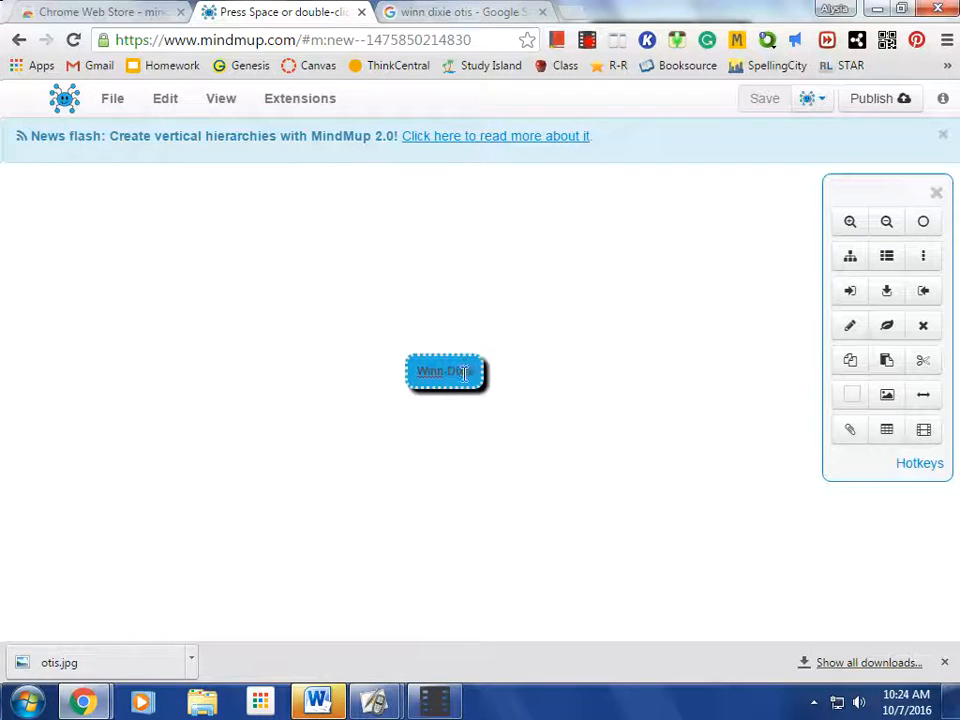
key("Return")
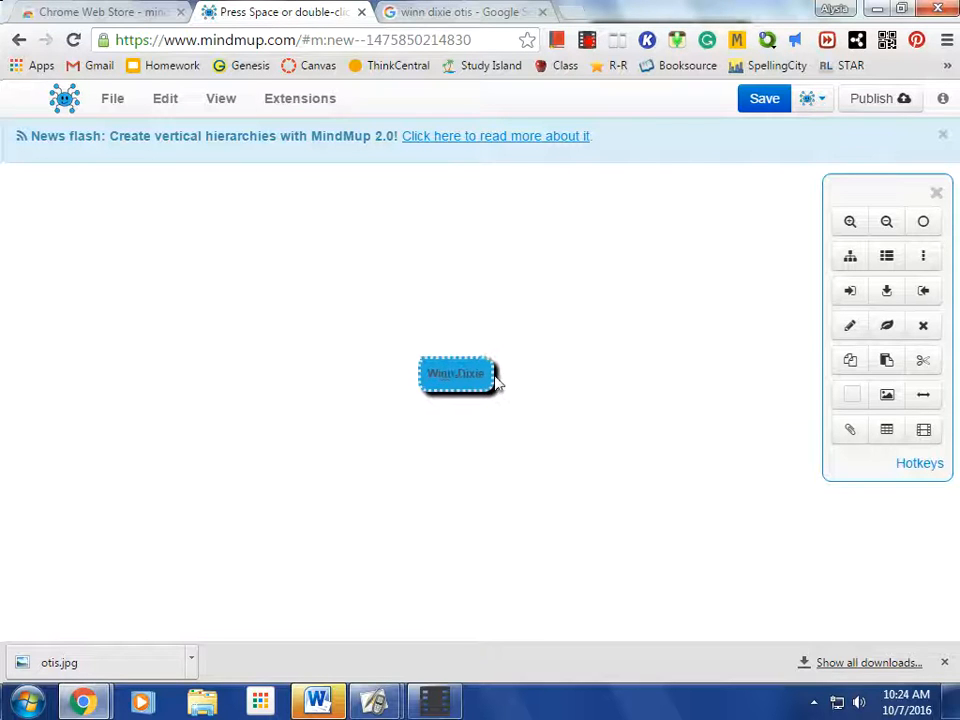
Add the winn JPEG from the Desktop to the Winn-Dixie node as an image above the text
left_click(886, 396)
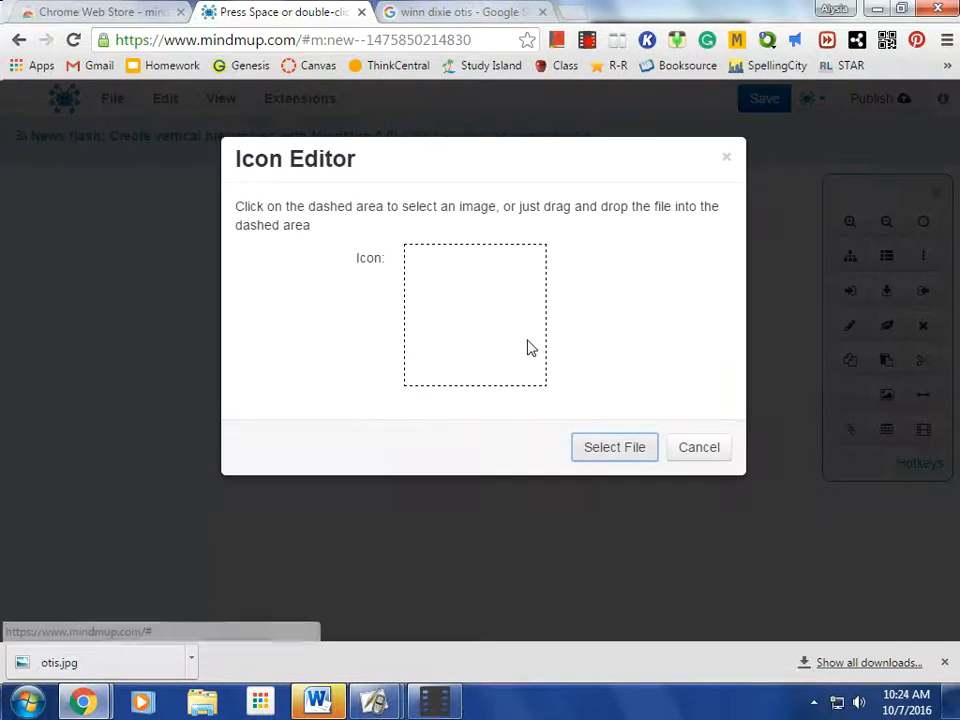
left_click(592, 449)
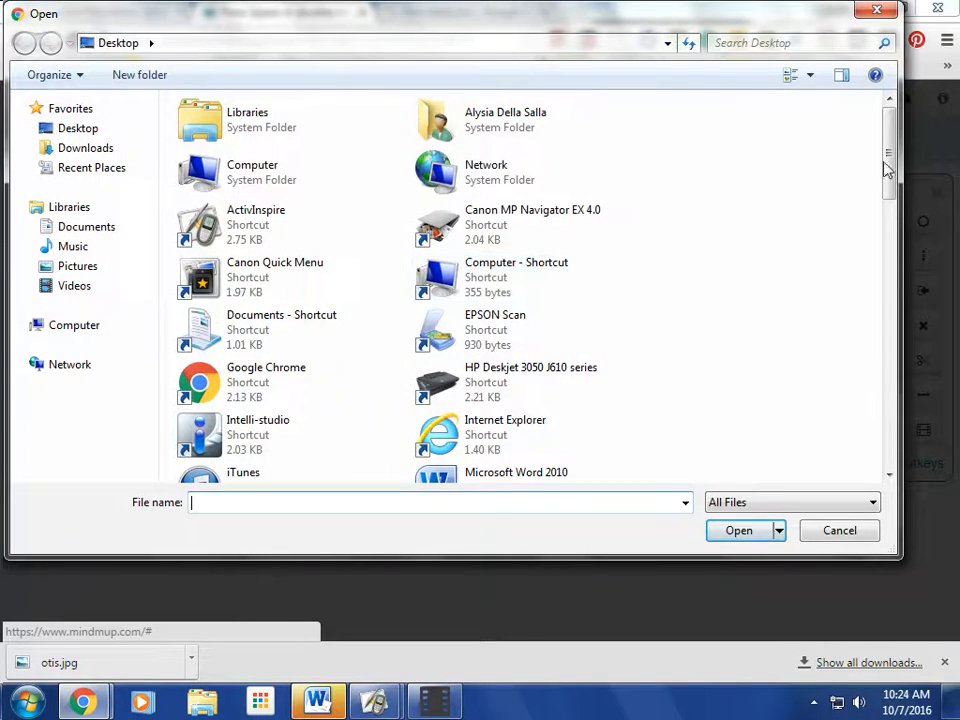
left_click_drag(889, 146, 870, 416)
left_click(441, 372)
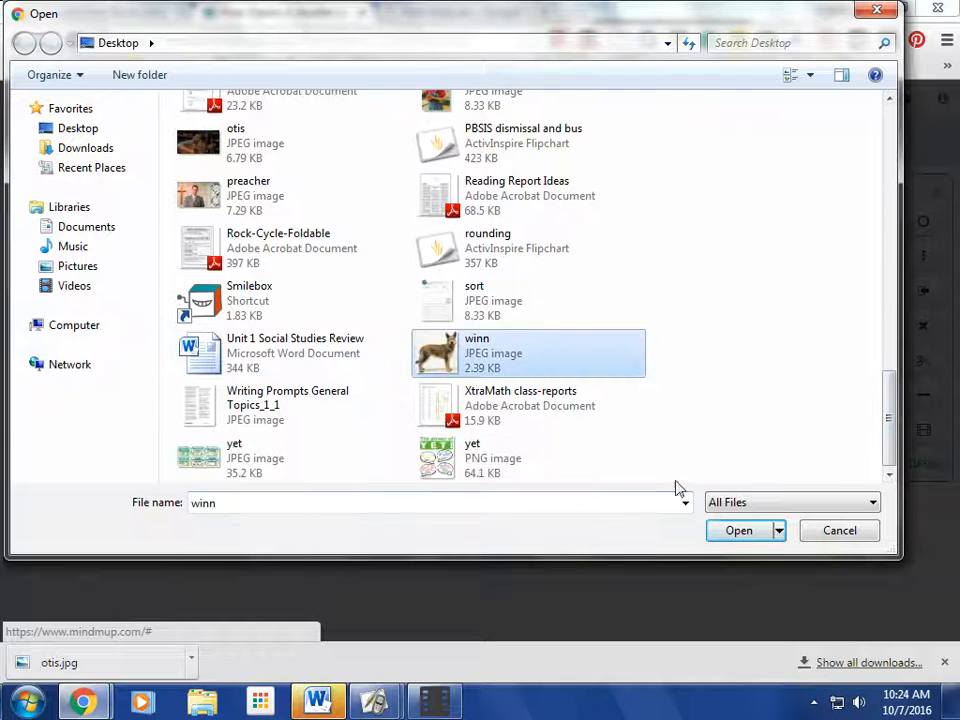
left_click(736, 531)
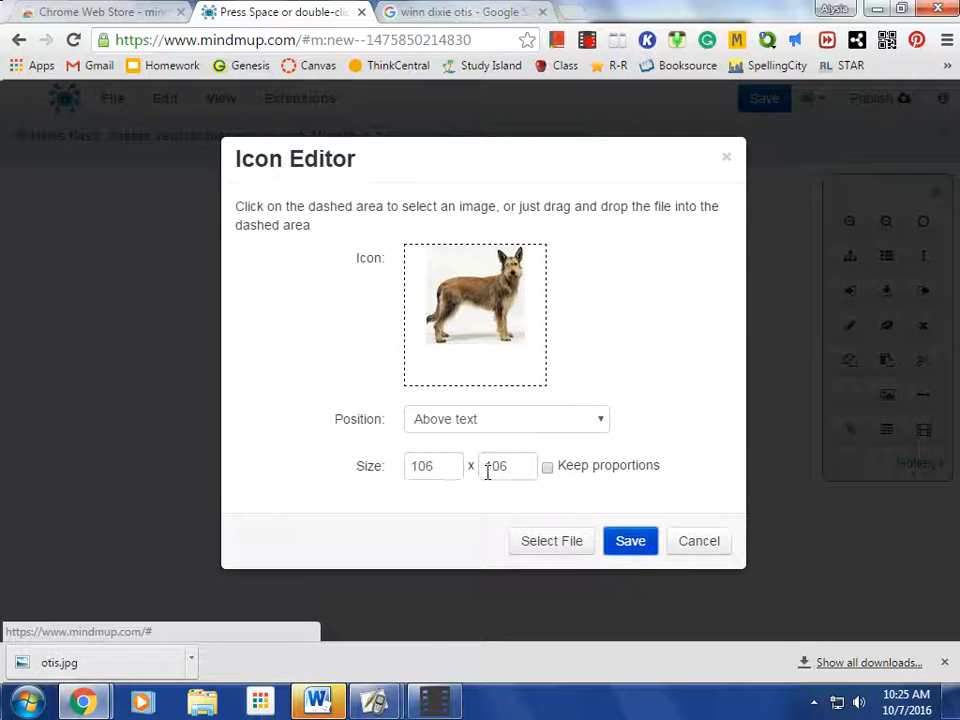
left_click(627, 550)
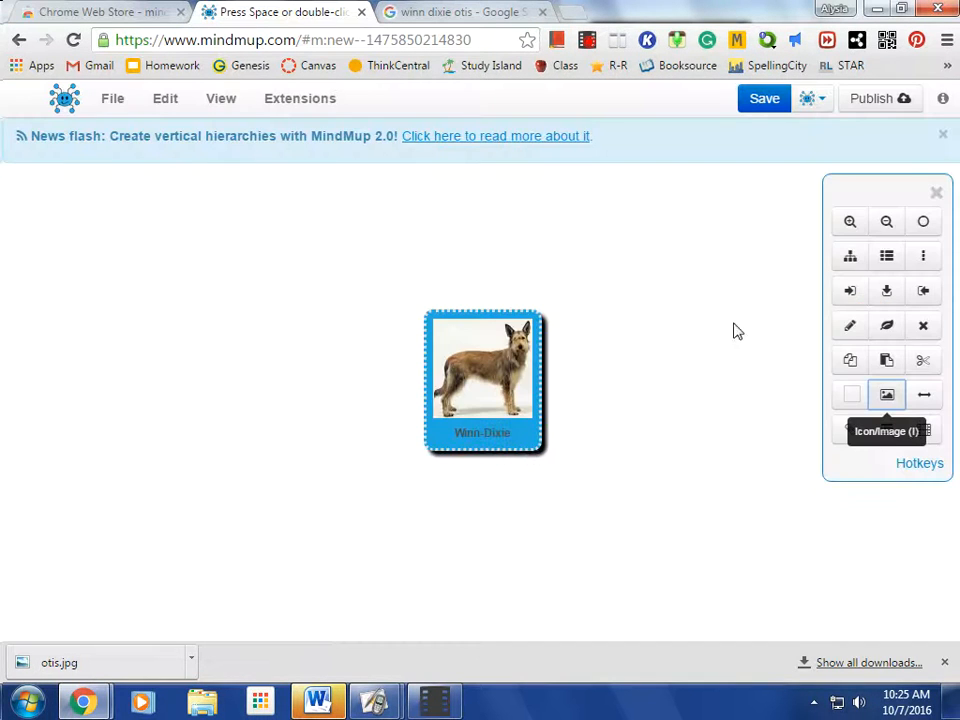
Add a child node named Opal to Winn-Dixie and place the opal JPEG from the Desktop above its text
left_click(849, 291)
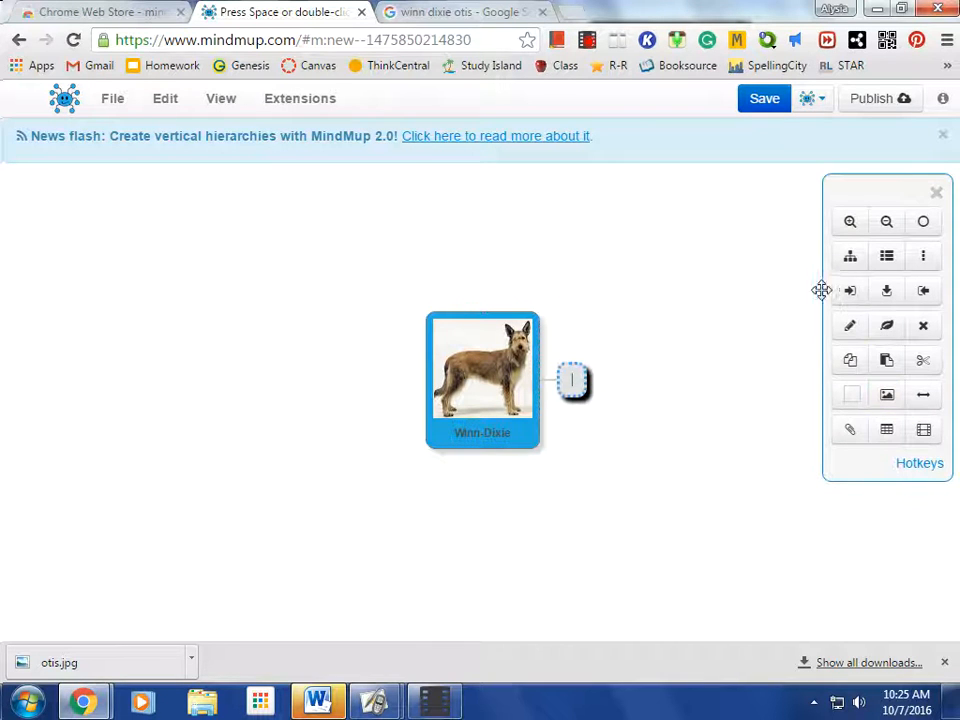
type("Opal")
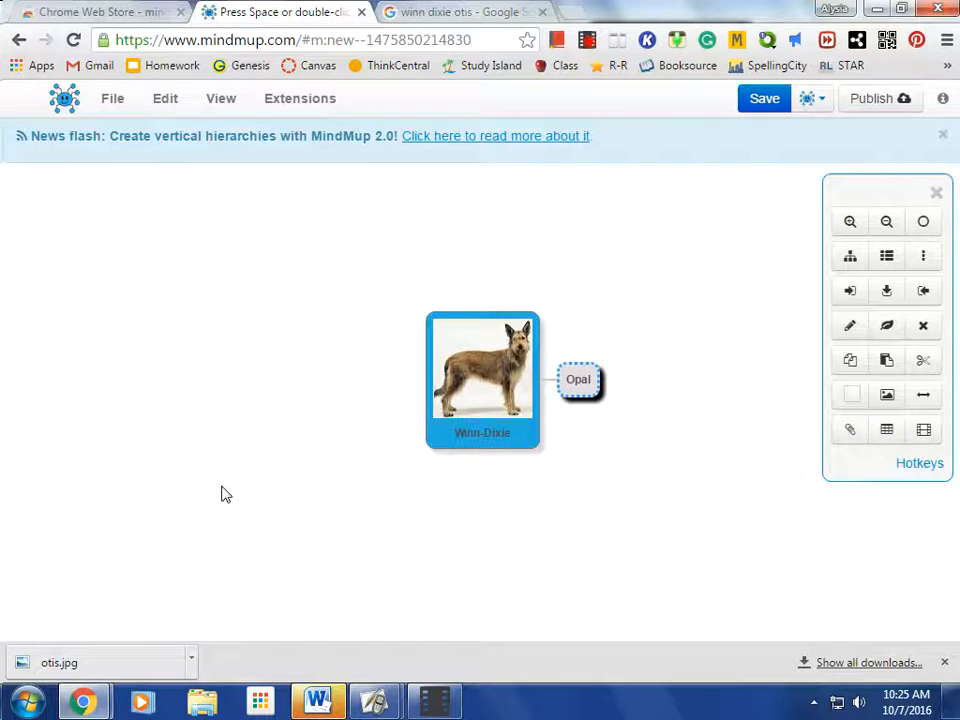
left_click(884, 397)
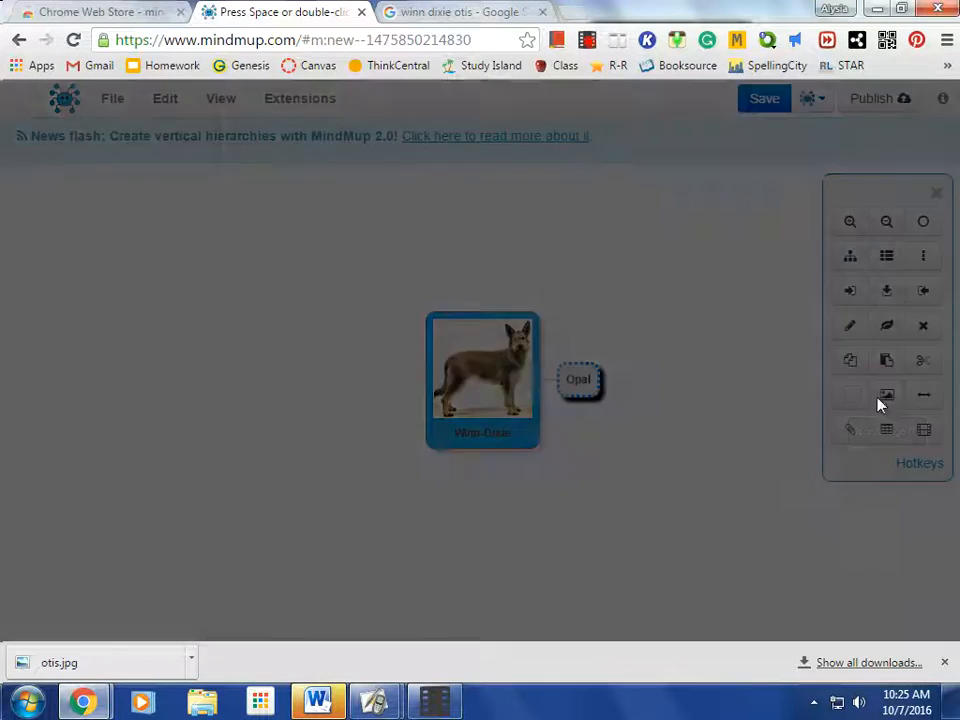
left_click(614, 447)
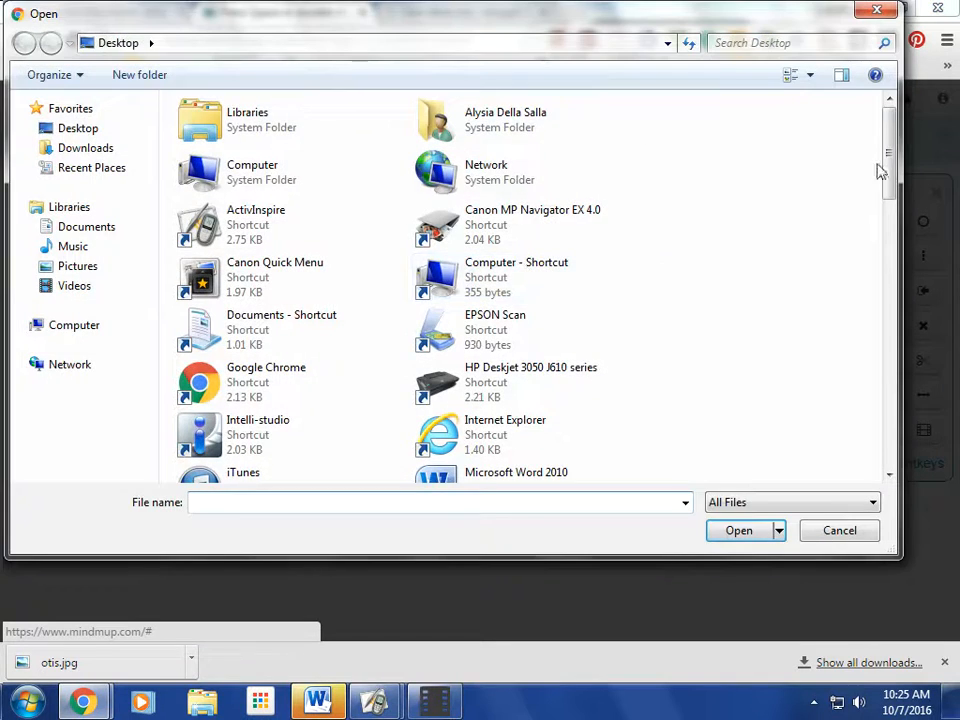
left_click_drag(887, 165, 878, 413)
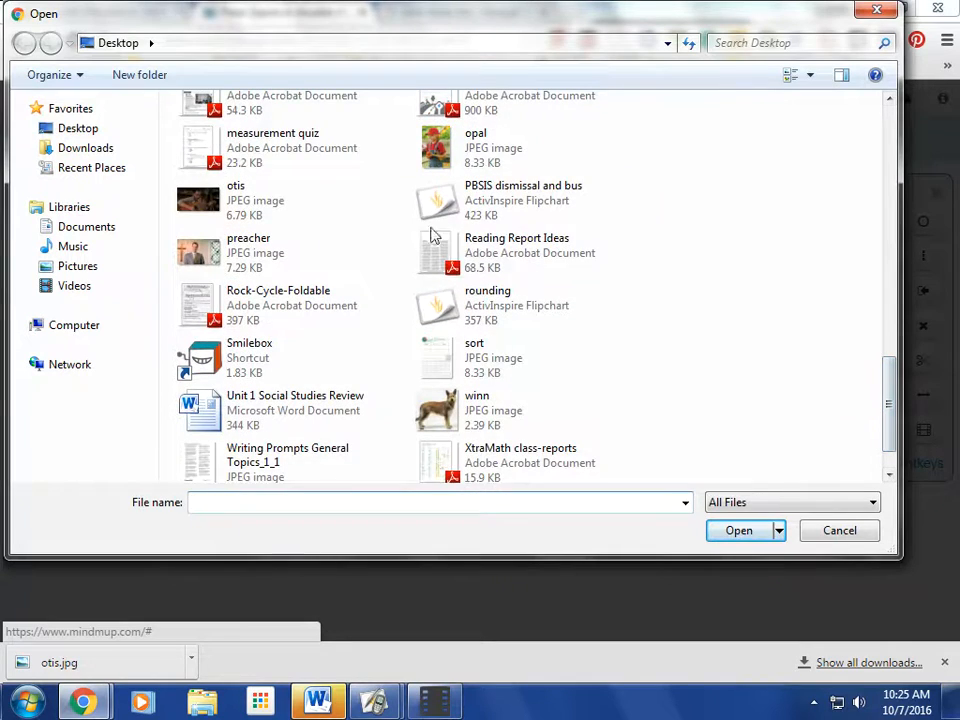
left_click(432, 140)
left_click(742, 531)
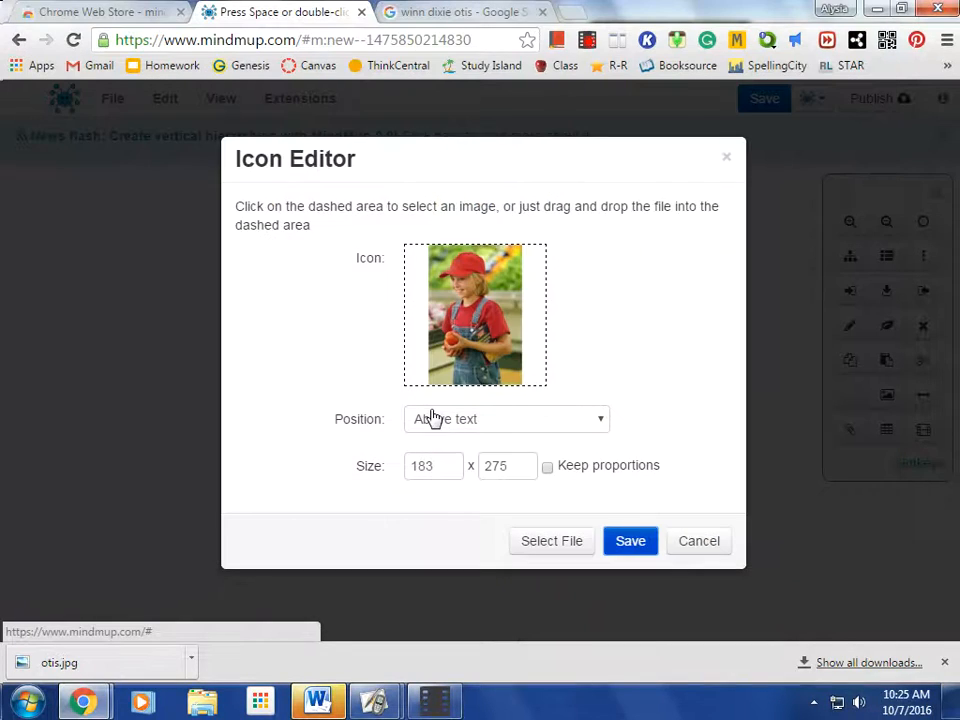
left_click(630, 541)
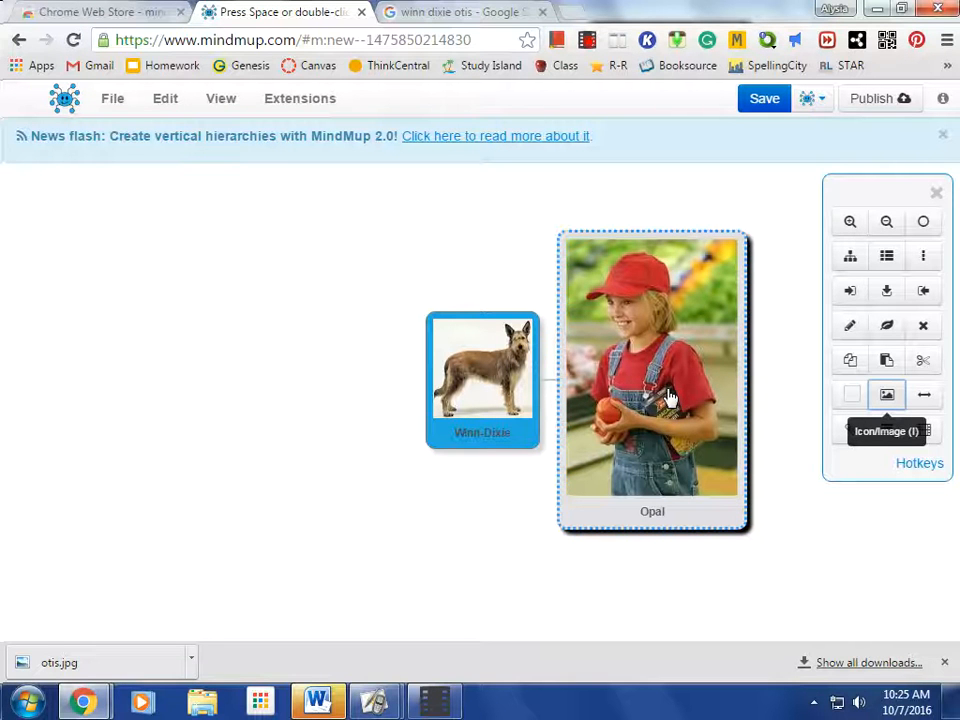
Resize the Opal node's image to 100 x 200
left_click(887, 394)
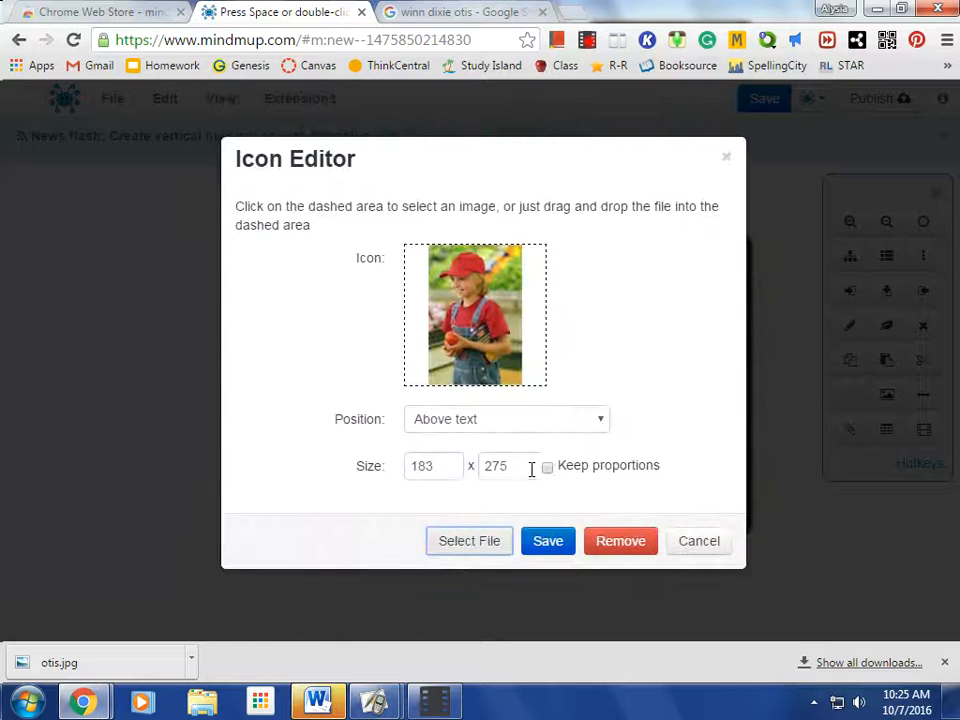
left_click(433, 465)
left_click_drag(435, 465, 418, 466)
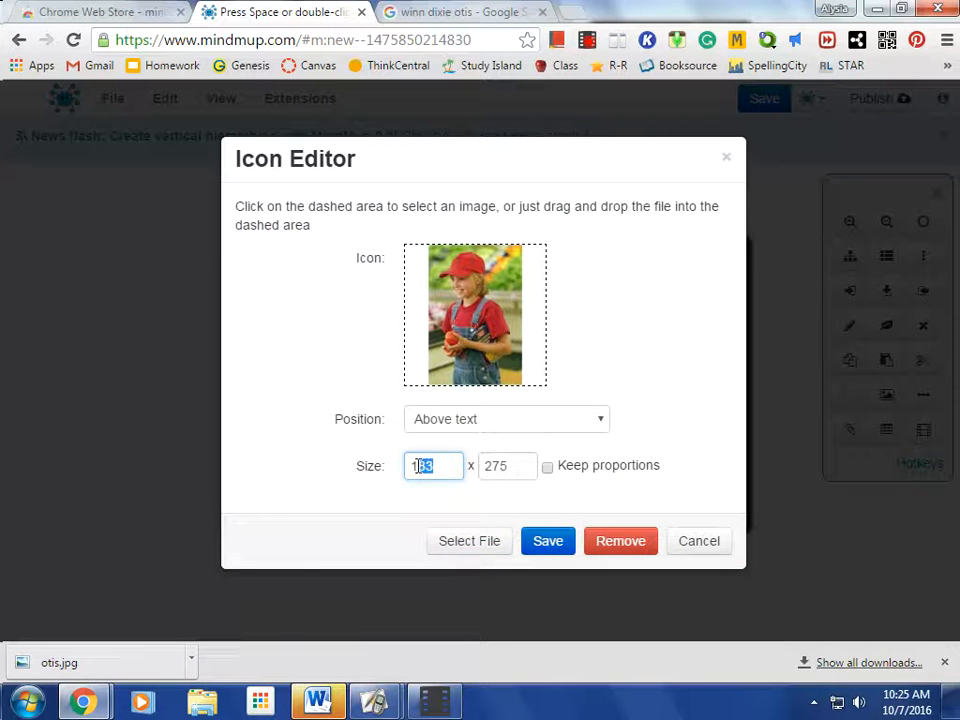
type("00")
left_click(511, 465)
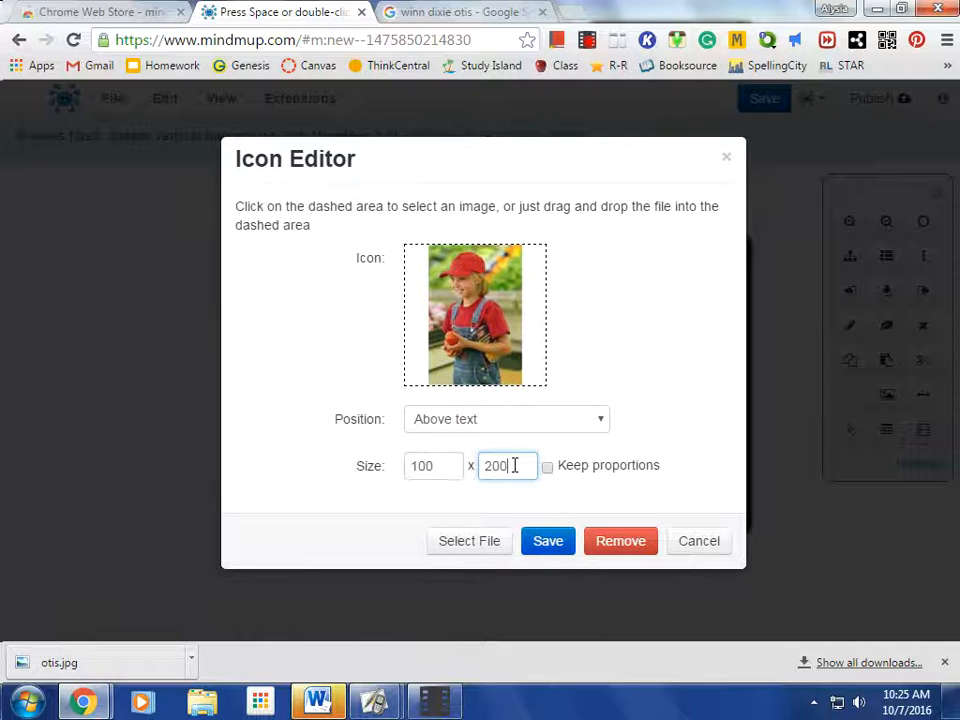
left_click(550, 547)
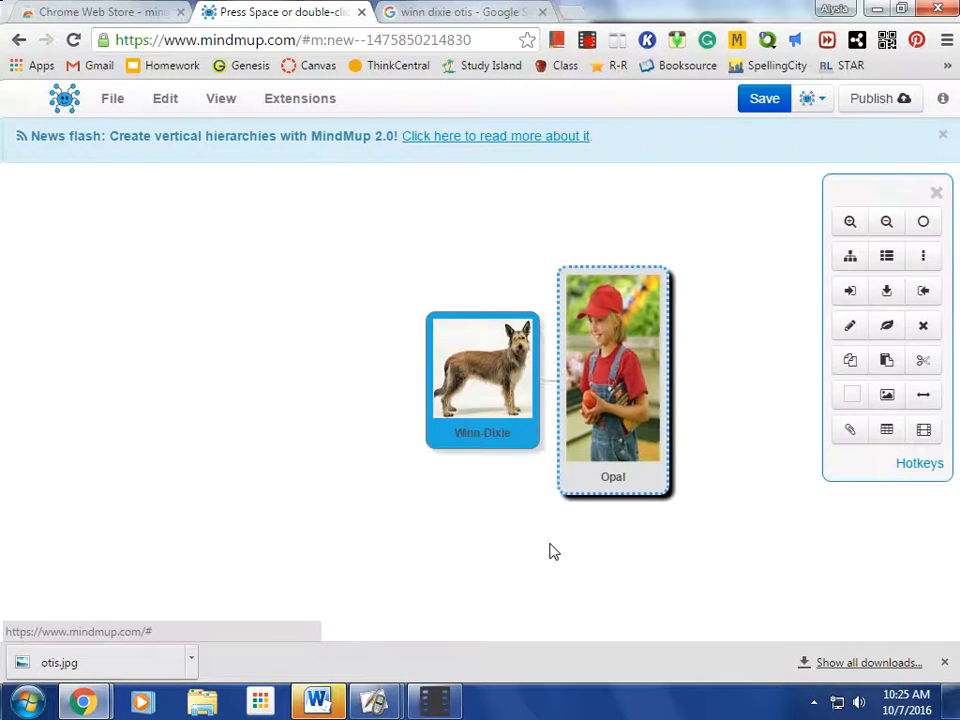
Move the Opal node up and farther to the right of the Winn-Dixie node
left_click_drag(519, 404, 165, 365)
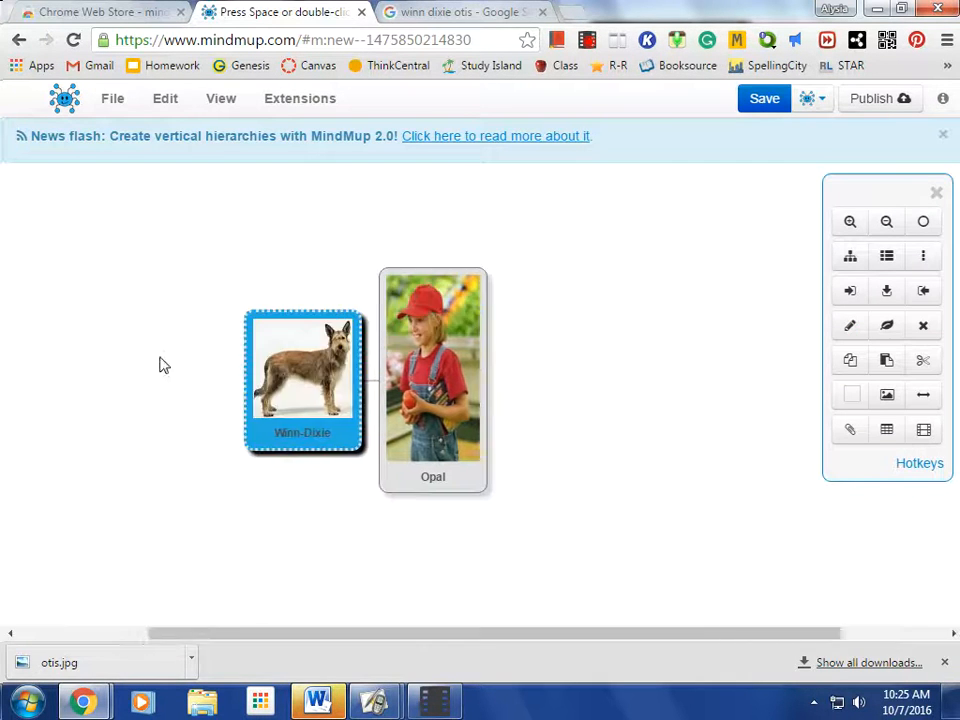
left_click_drag(318, 340, 414, 266)
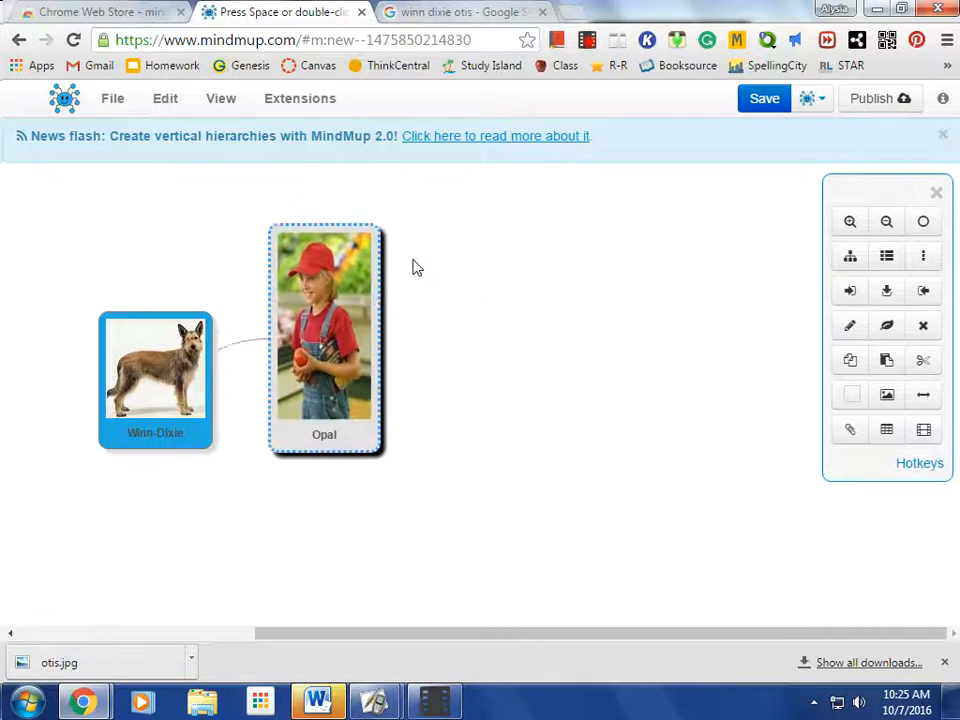
Add a second child node named Otis to Winn-Dixie and position it below and to the right of its parent
left_click(122, 294)
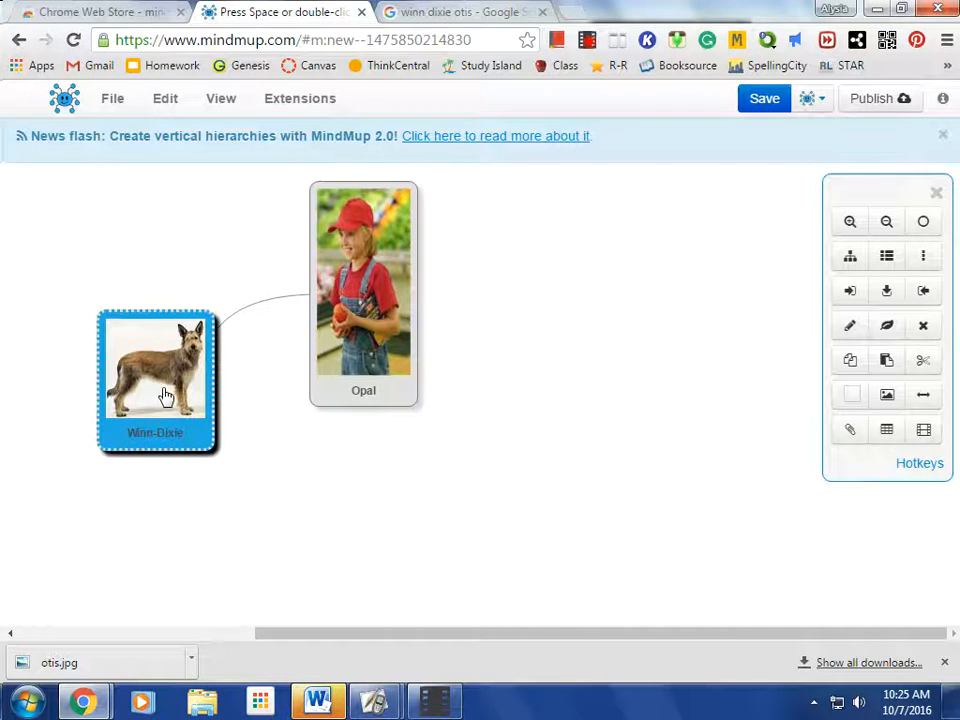
left_click(849, 292)
type("Otis")
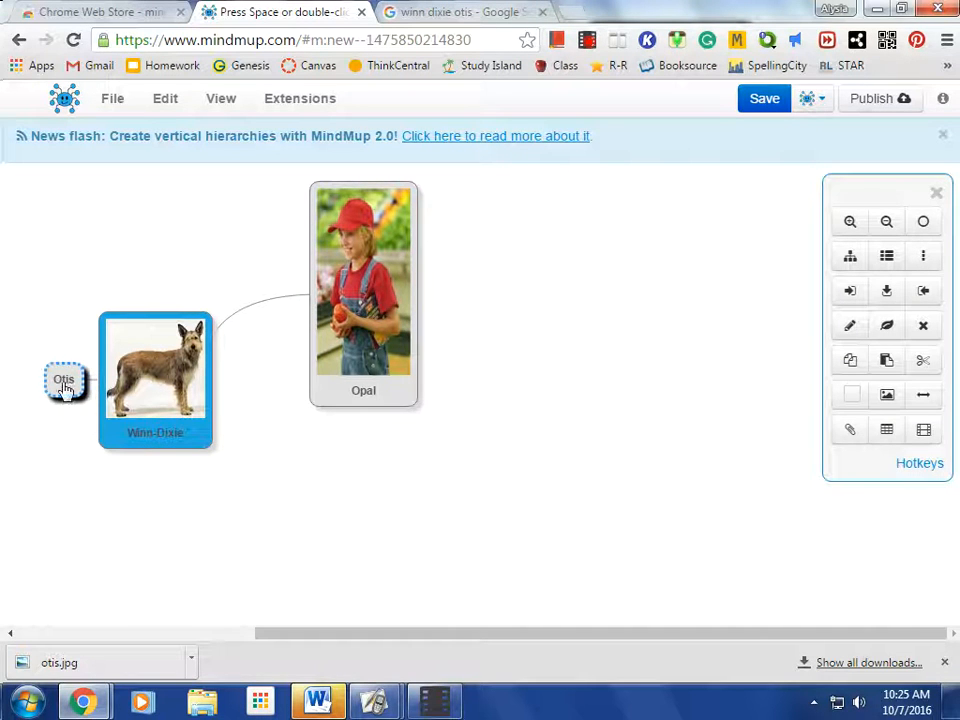
left_click_drag(71, 400, 220, 528)
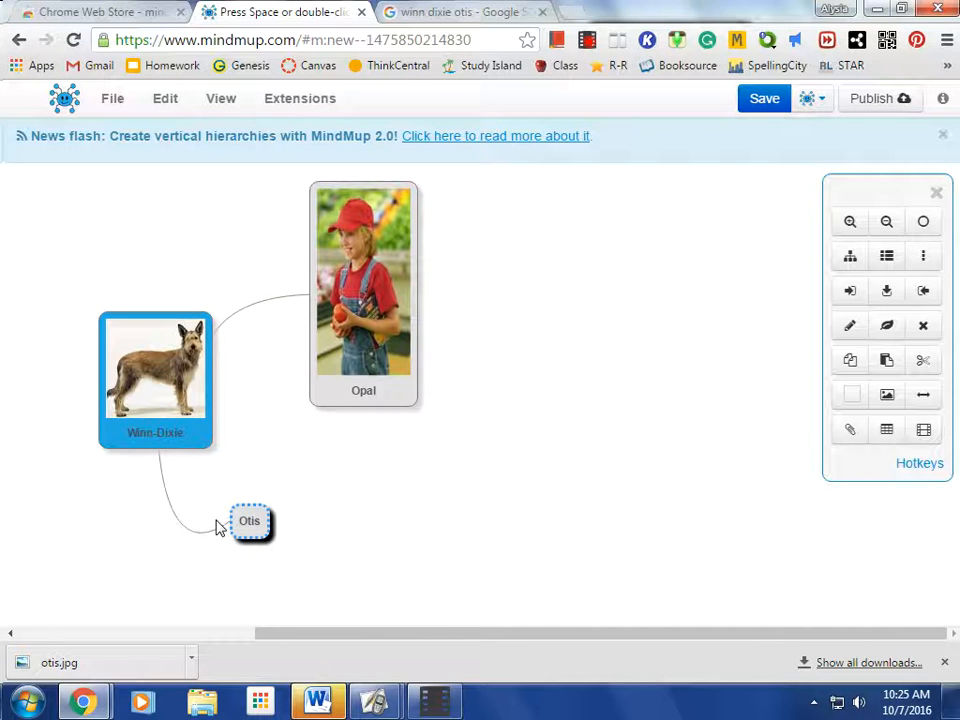
Add the otis JPEG from the Desktop to the Otis node as an image above the text
left_click(886, 394)
left_click(606, 449)
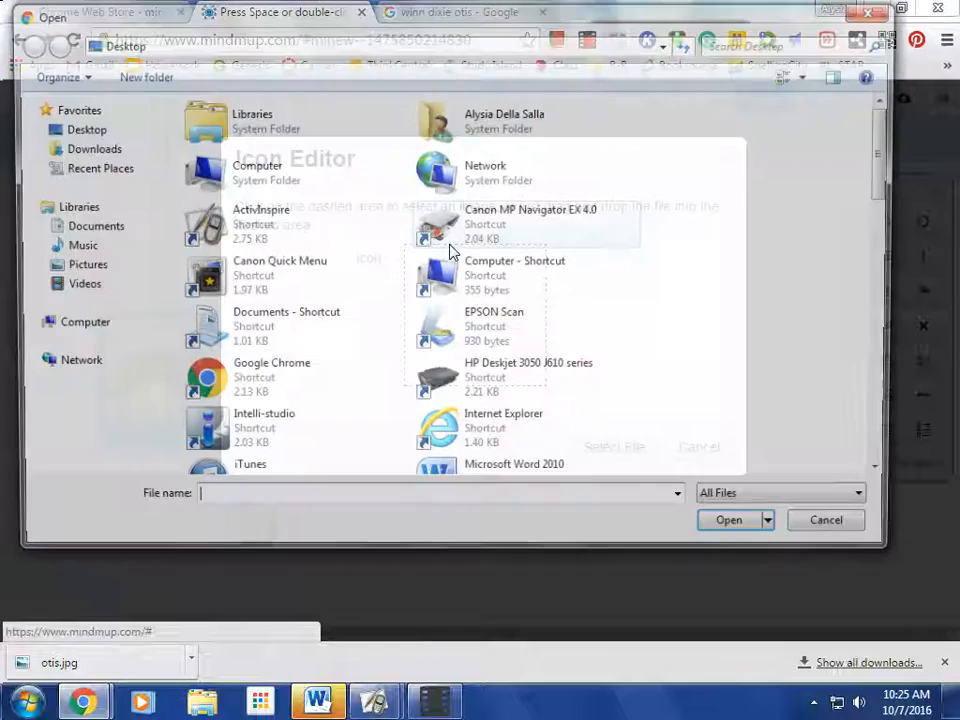
left_click_drag(884, 143, 890, 355)
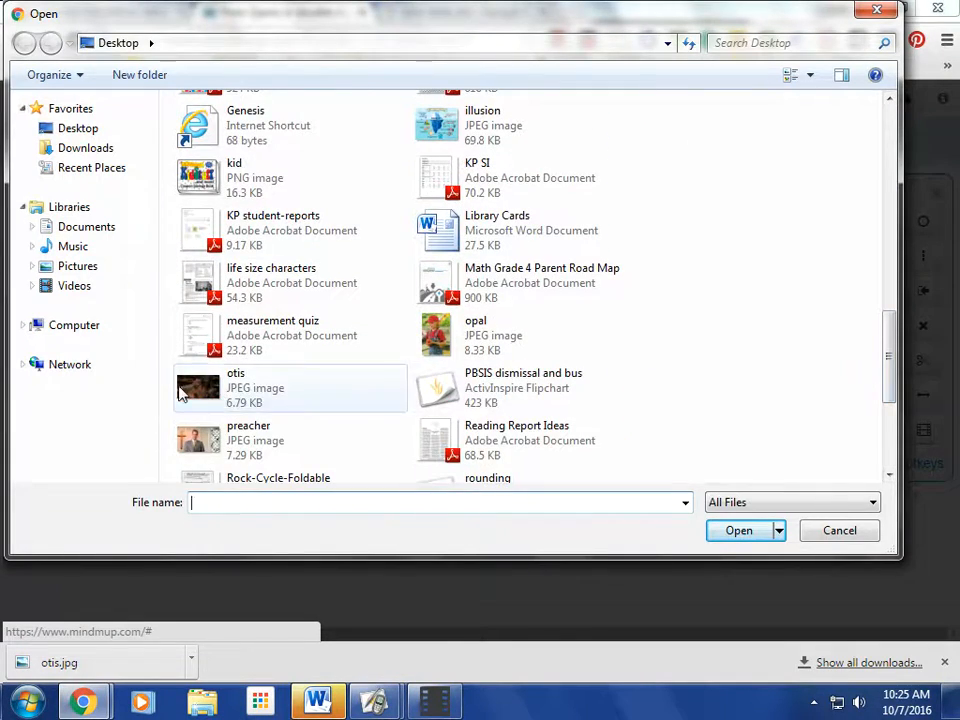
left_click(180, 390)
left_click(740, 531)
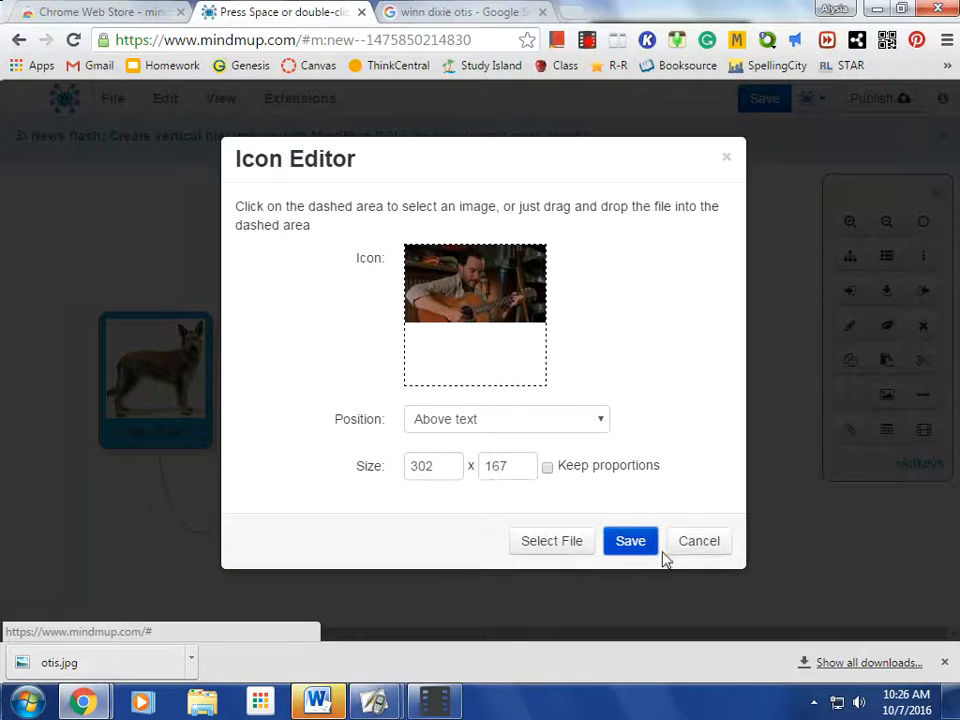
left_click(630, 543)
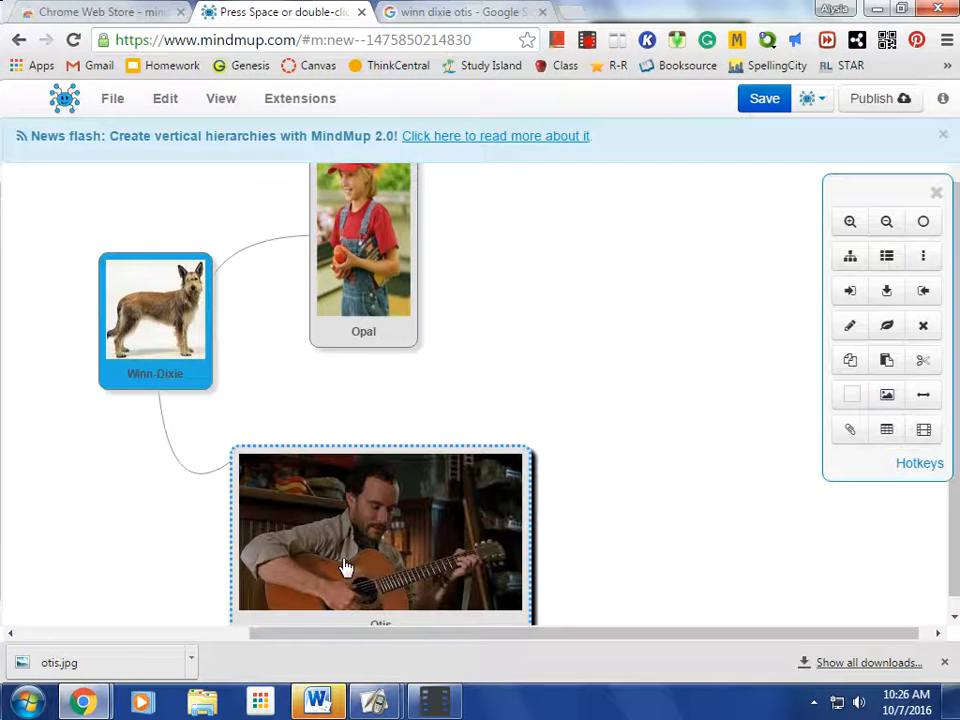
Resize the Otis node's image to 200 x 67
left_click(888, 395)
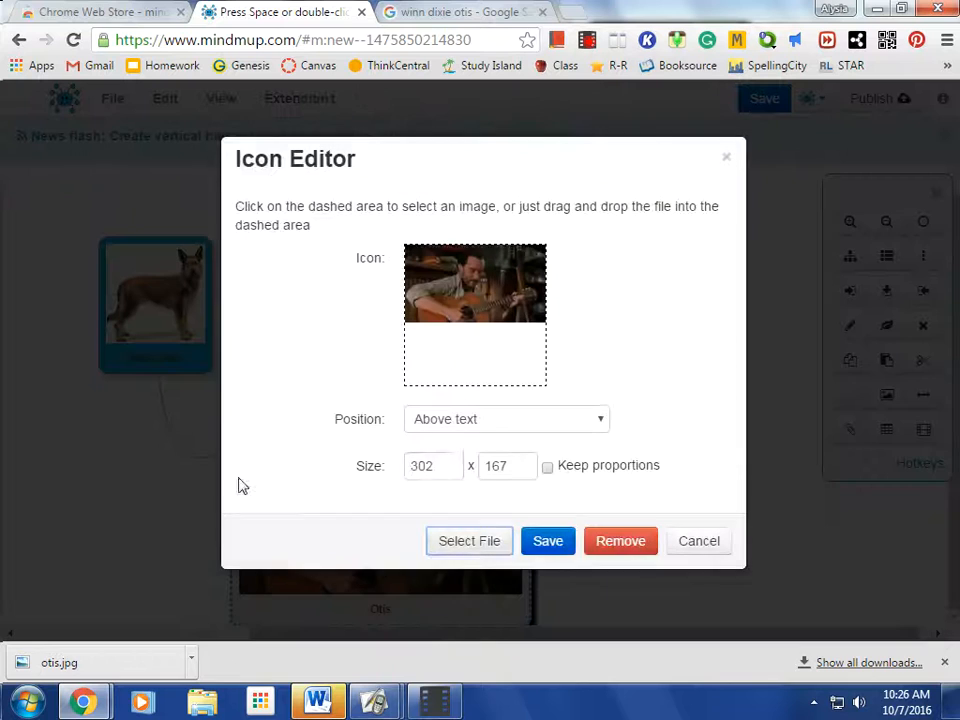
left_click(435, 467)
left_click_drag(407, 465, 437, 465)
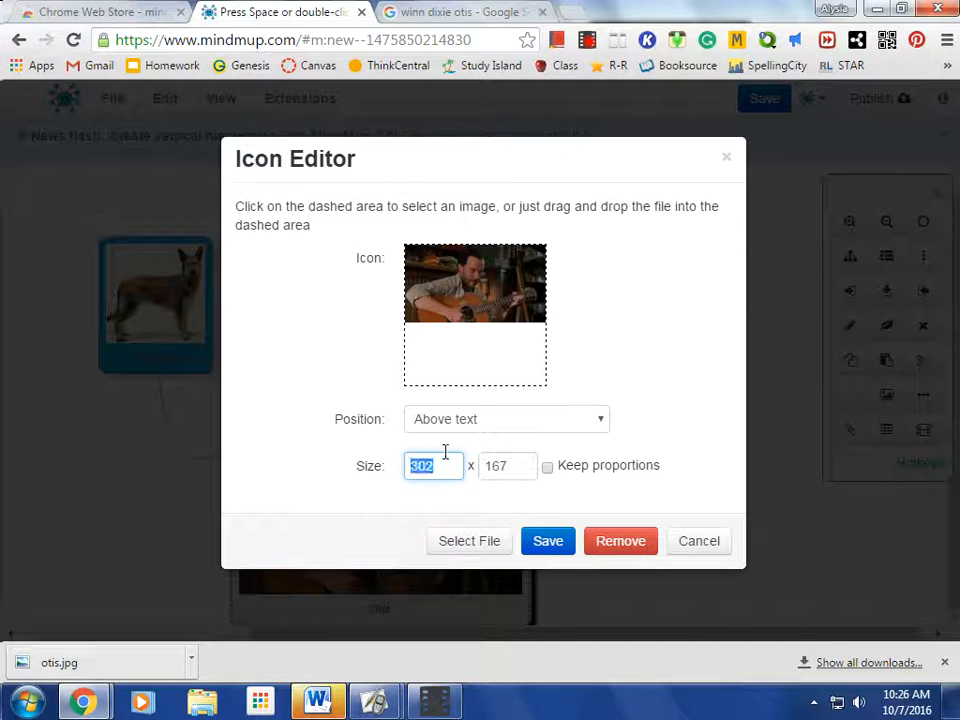
double_click(445, 452)
type("200")
left_click(491, 467)
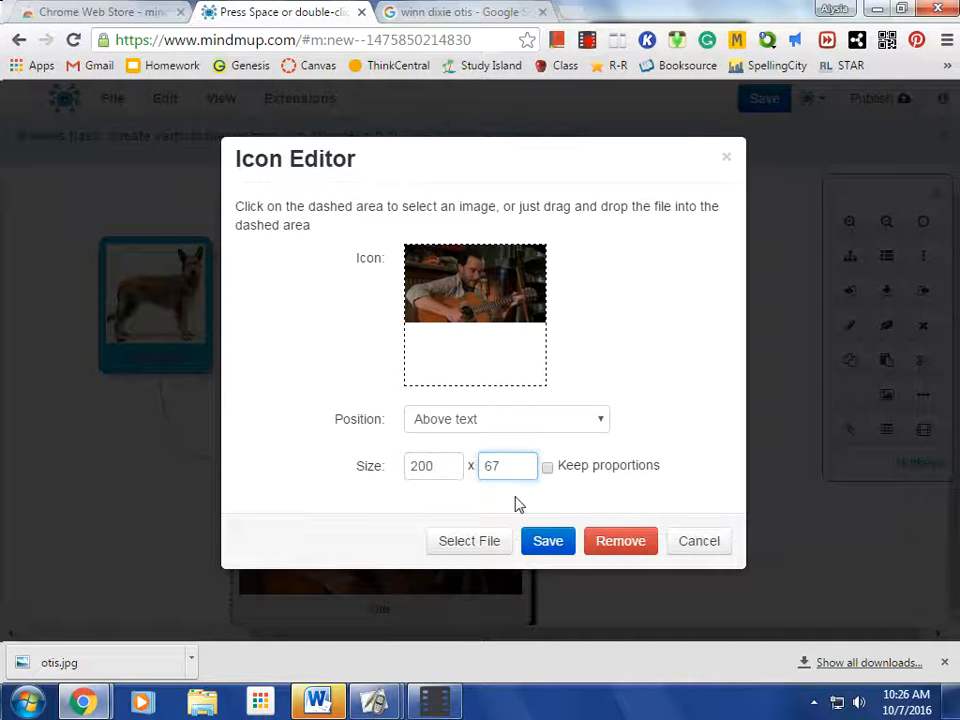
left_click(549, 545)
Reopen the Otis node's image settings and set the image width to 150
double_click(403, 543)
left_click(895, 396)
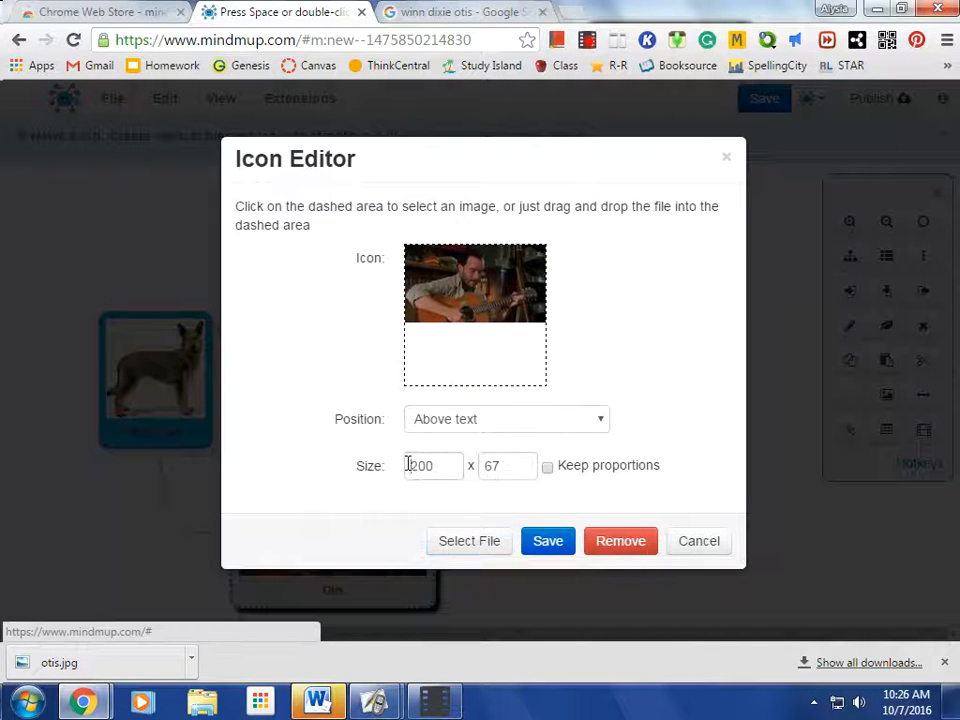
left_click(408, 465)
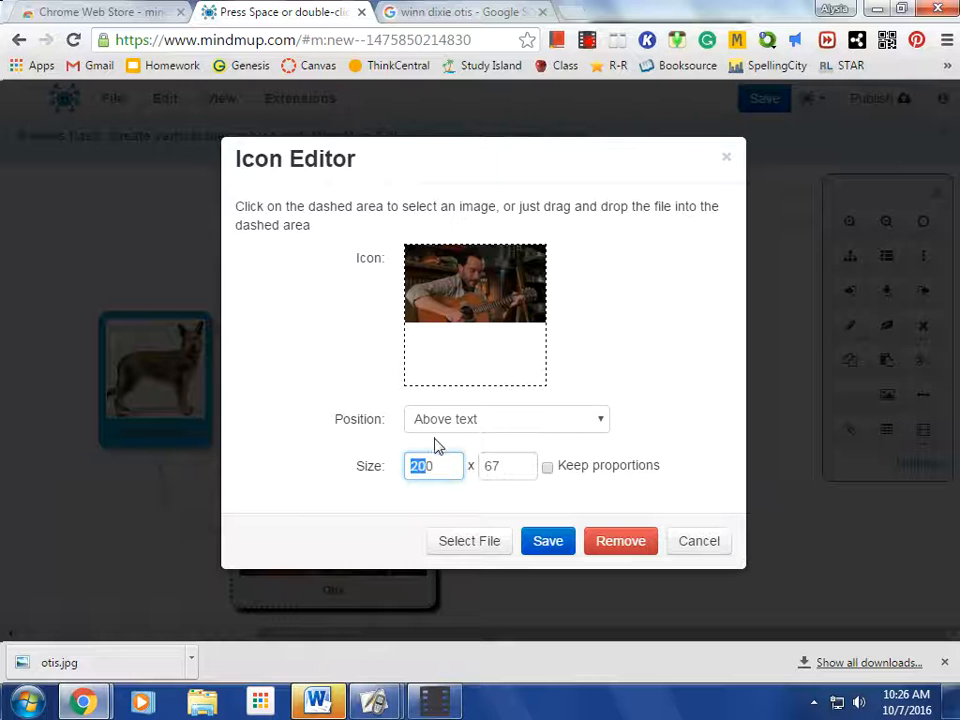
type("150")
left_click(548, 541)
Add a child node named Amanda to Winn-Dixie and position it to the right, between Opal and Otis in height
left_click(184, 410)
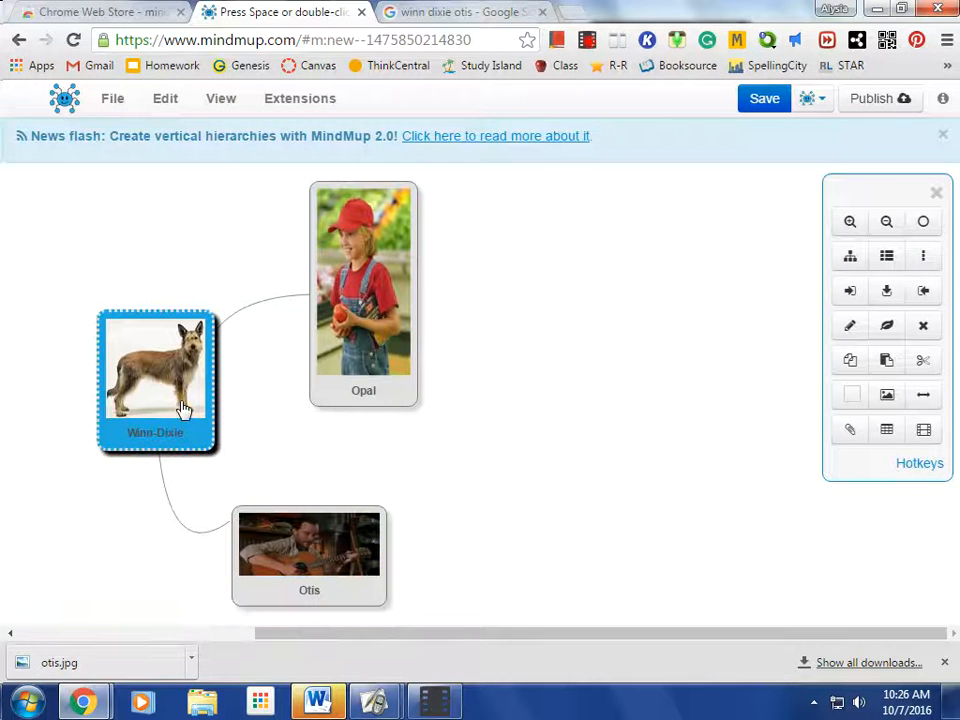
left_click(850, 292)
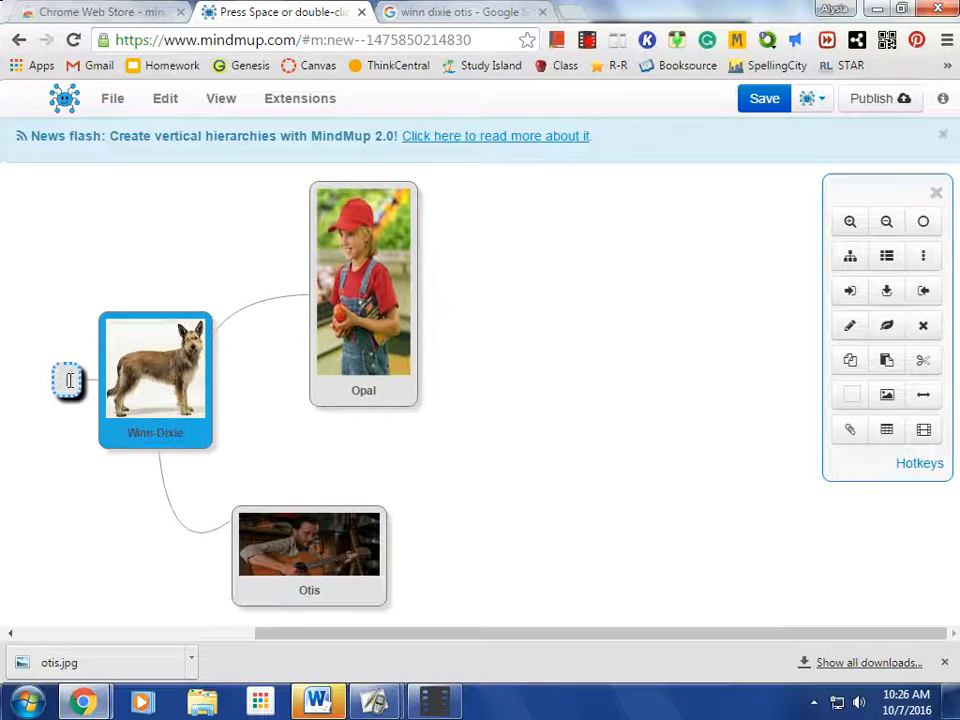
type("Amanda")
key("Return")
left_click_drag(53, 395, 540, 476)
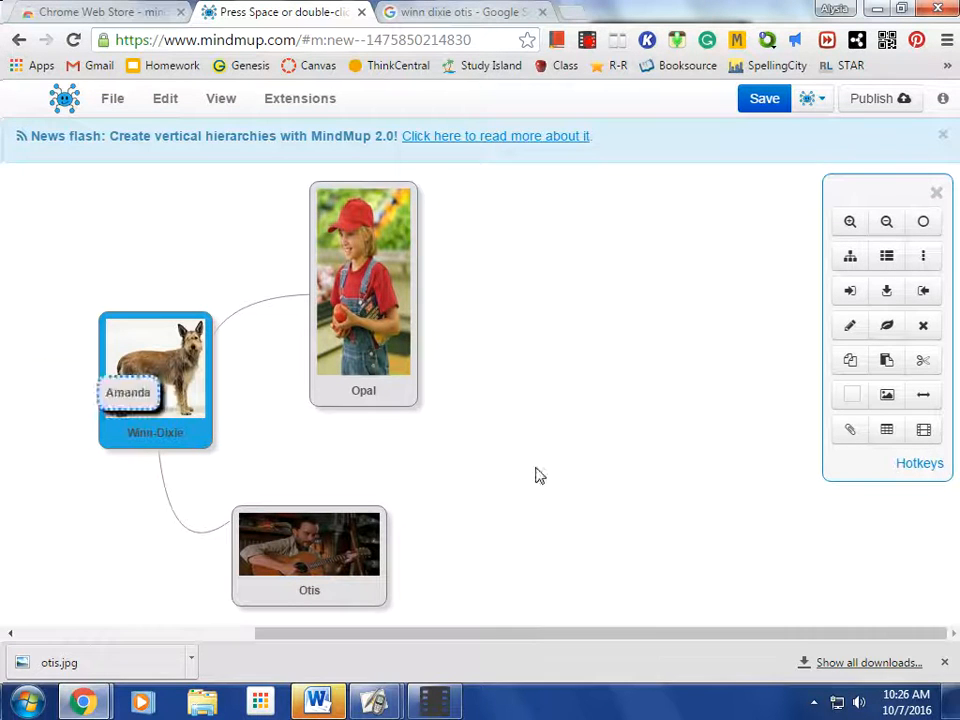
Cut the Amanda node from the map and undo the cut
left_click(923, 366)
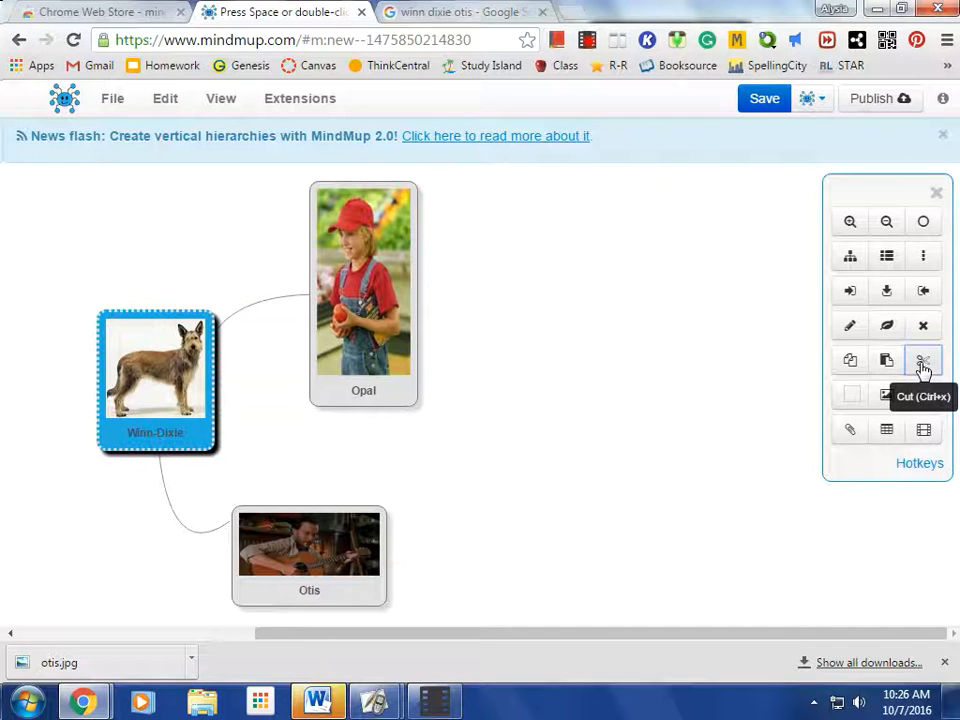
left_click(165, 98)
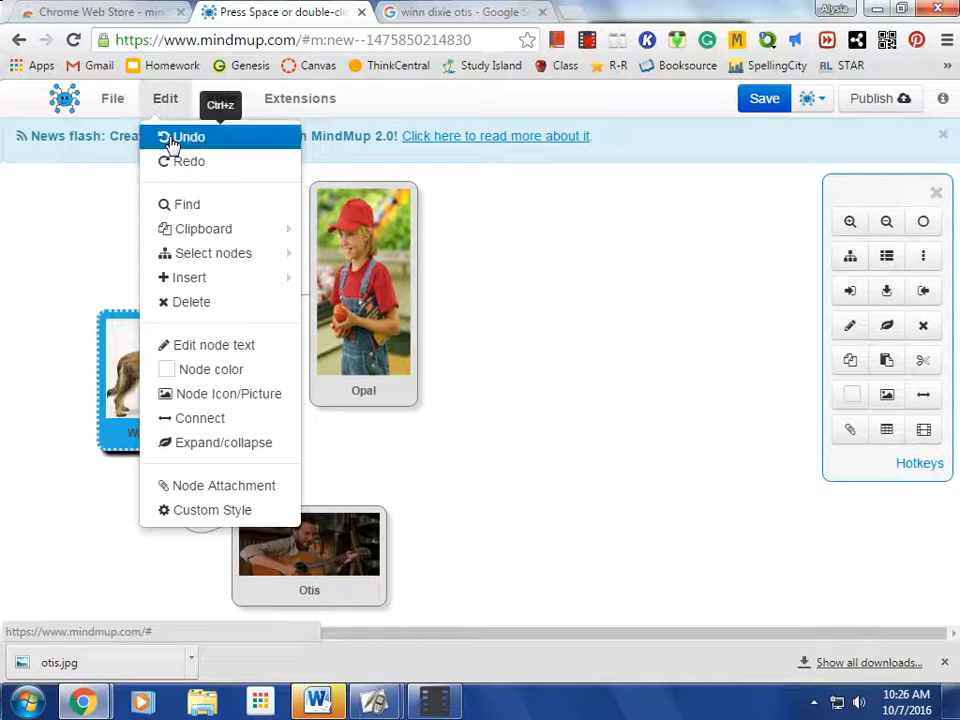
left_click(167, 136)
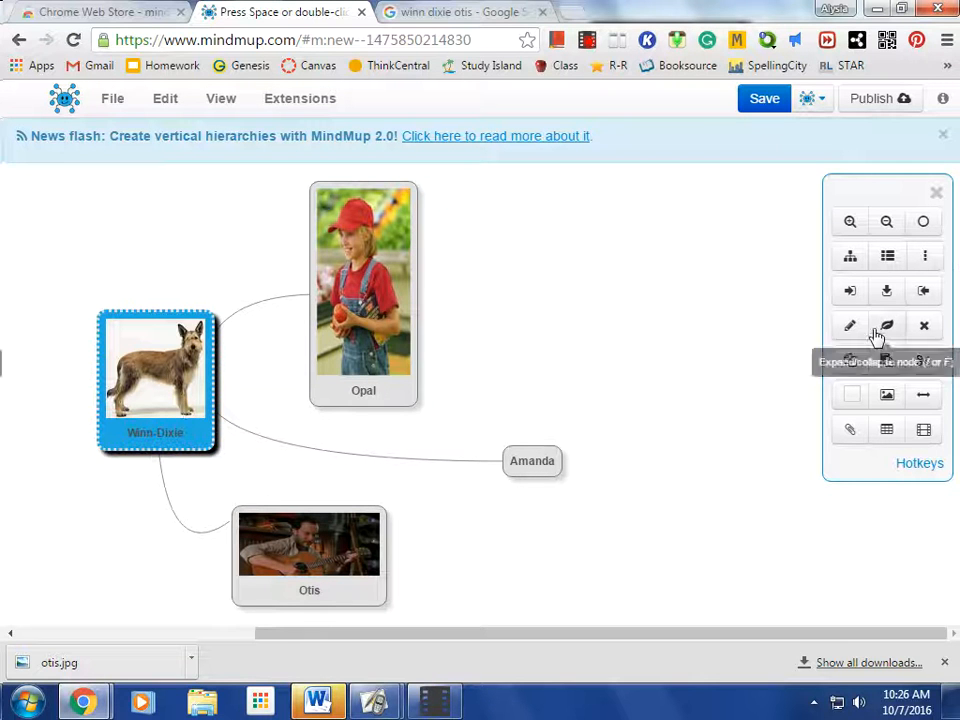
Add a child node named Preacher to Winn-Dixie and position it to the right of the Opal node
left_click(850, 292)
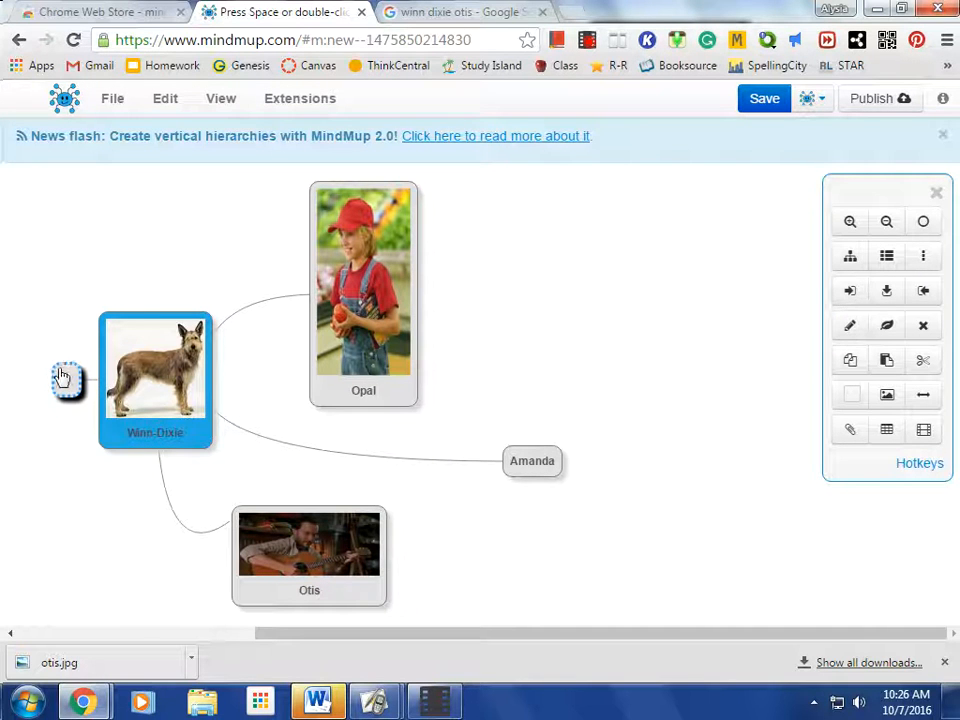
type("Preacher")
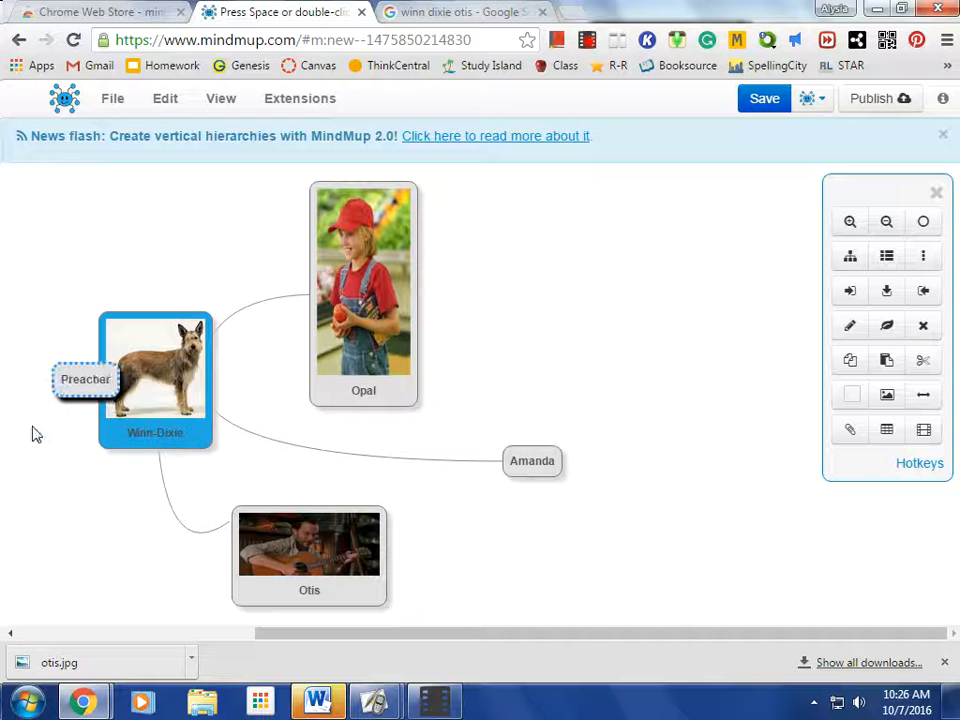
left_click_drag(47, 381, 602, 240)
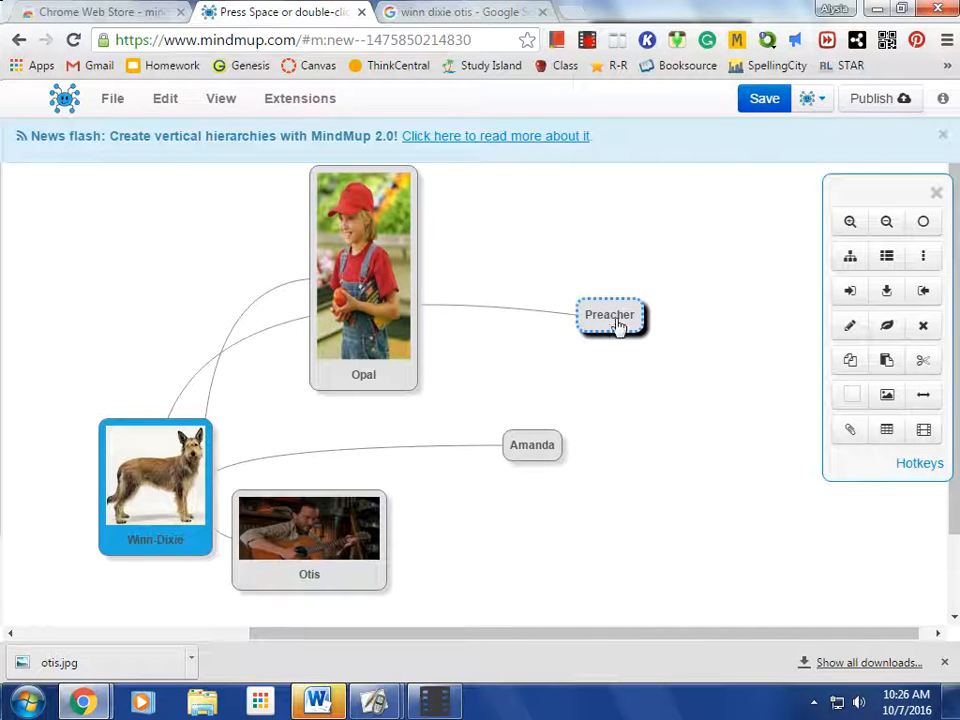
Add the preacher JPEG from the Desktop to the Preacher node as an image above the text
left_click(889, 401)
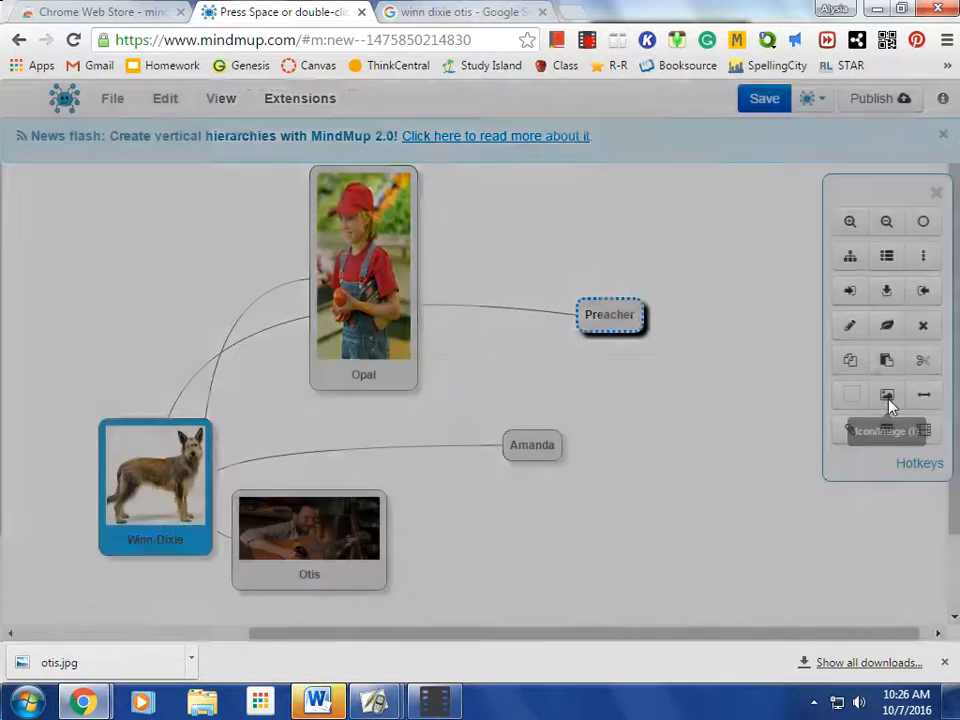
left_click(619, 449)
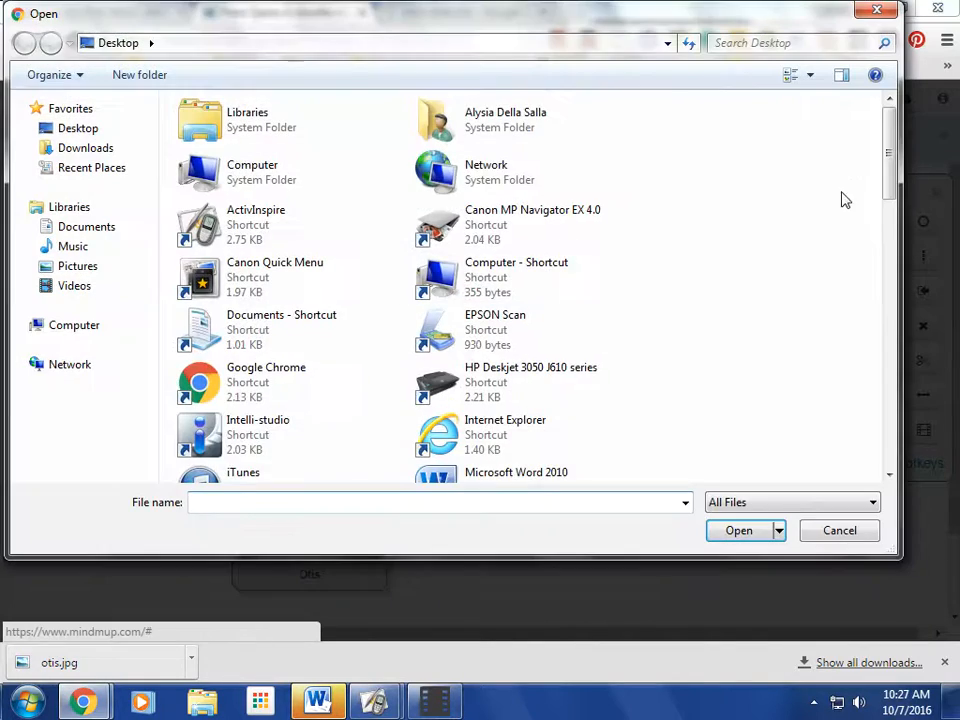
left_click_drag(883, 154, 875, 396)
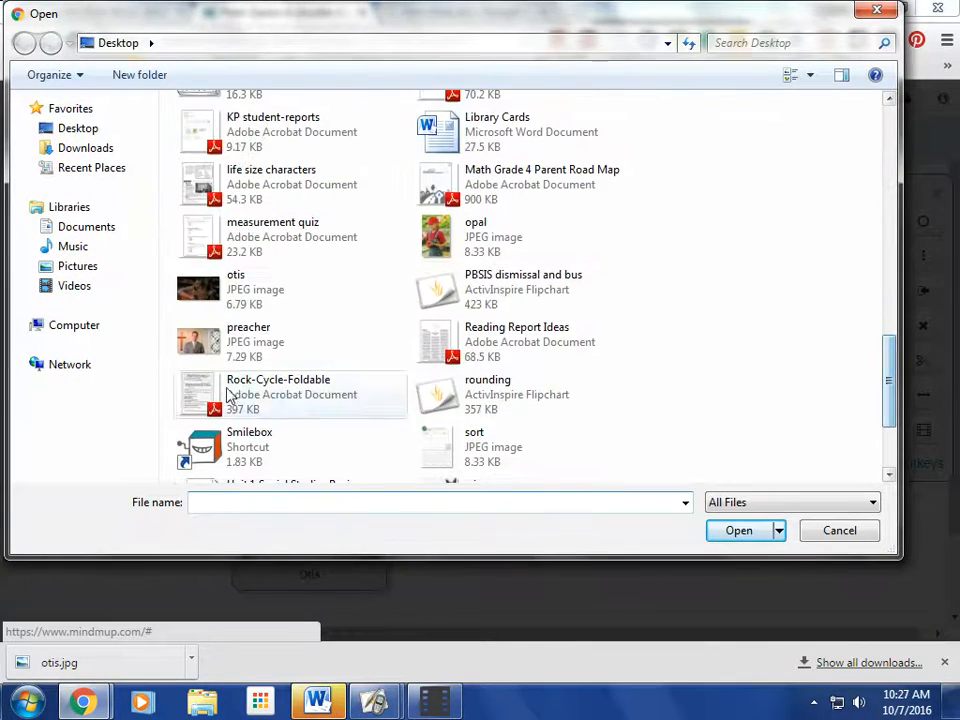
left_click(262, 345)
left_click(735, 531)
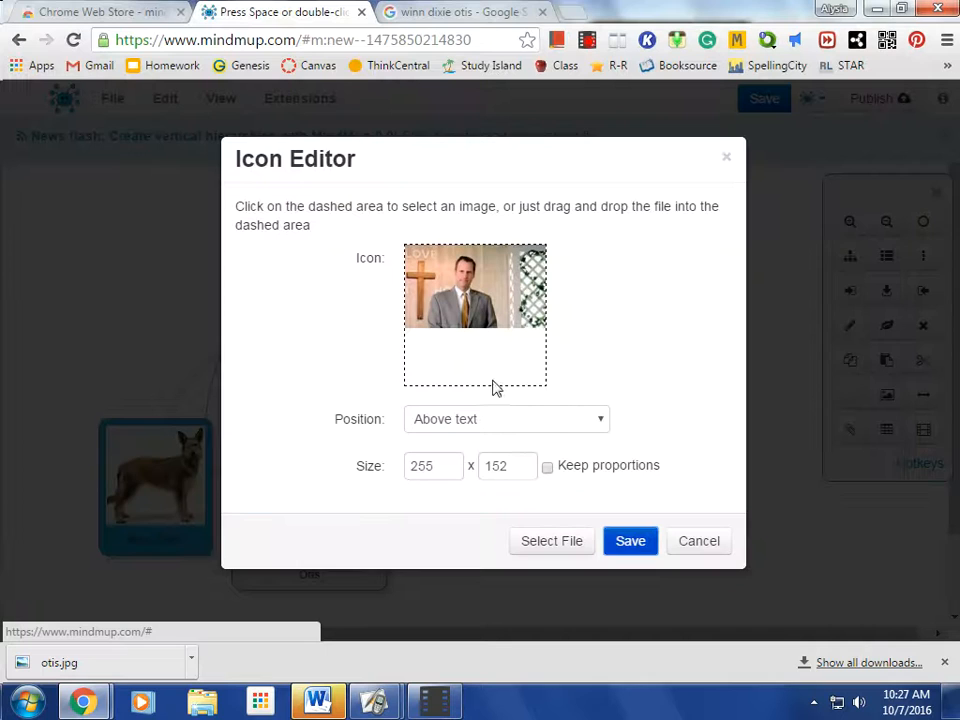
left_click(620, 547)
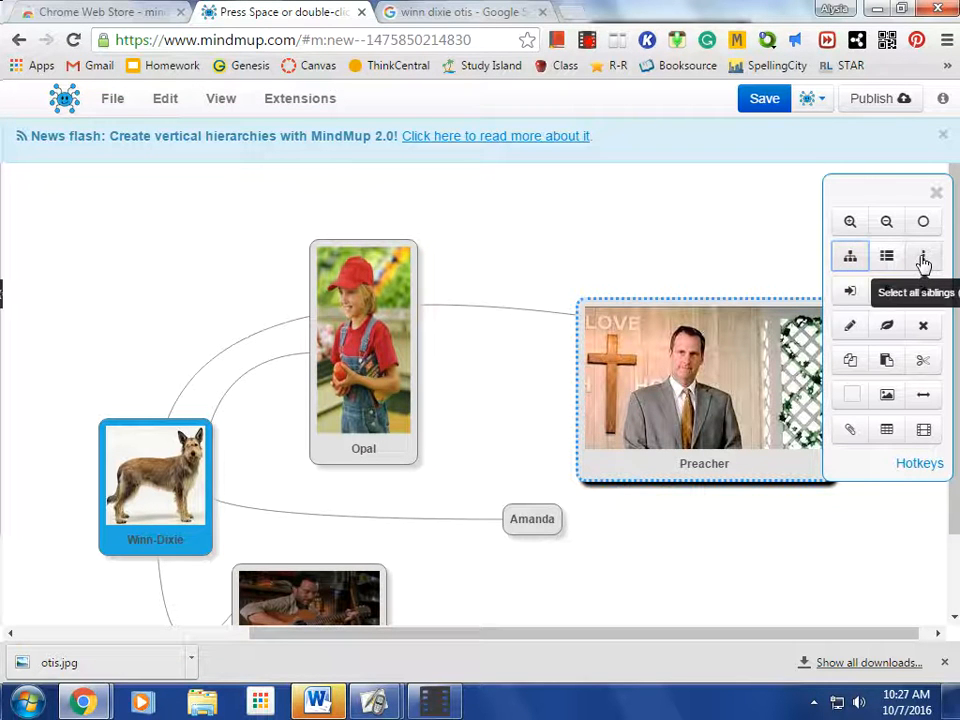
Save the Winn-Dixie map to the public MindMup storage
left_click(851, 224)
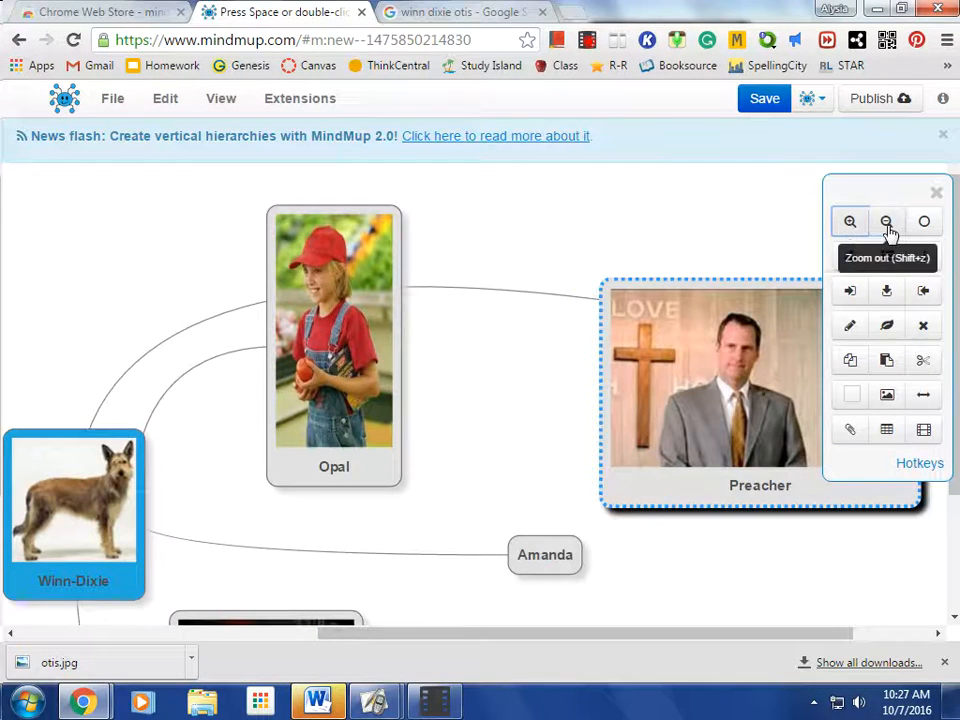
left_click(888, 229)
left_click(888, 229)
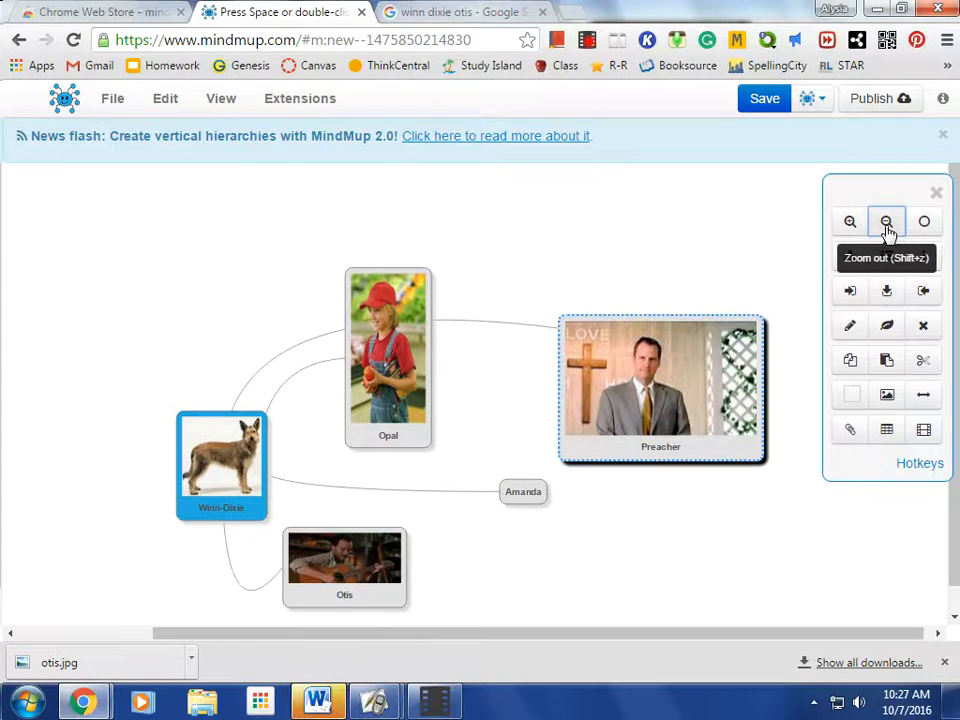
left_click(765, 100)
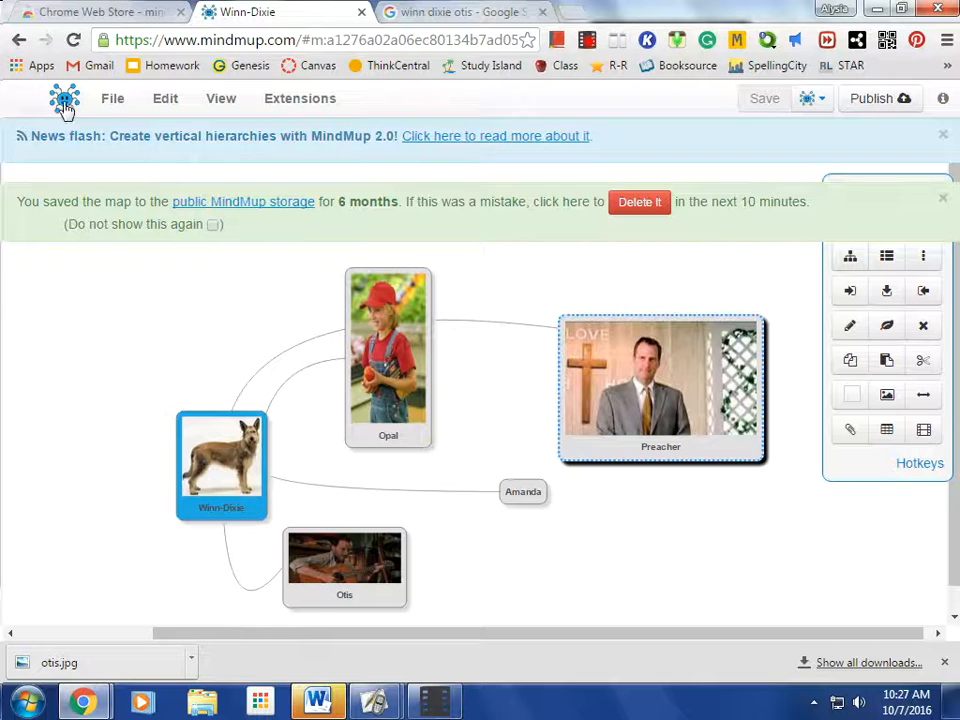
Save a copy of the Winn-Dixie map to Google Drive
left_click(112, 100)
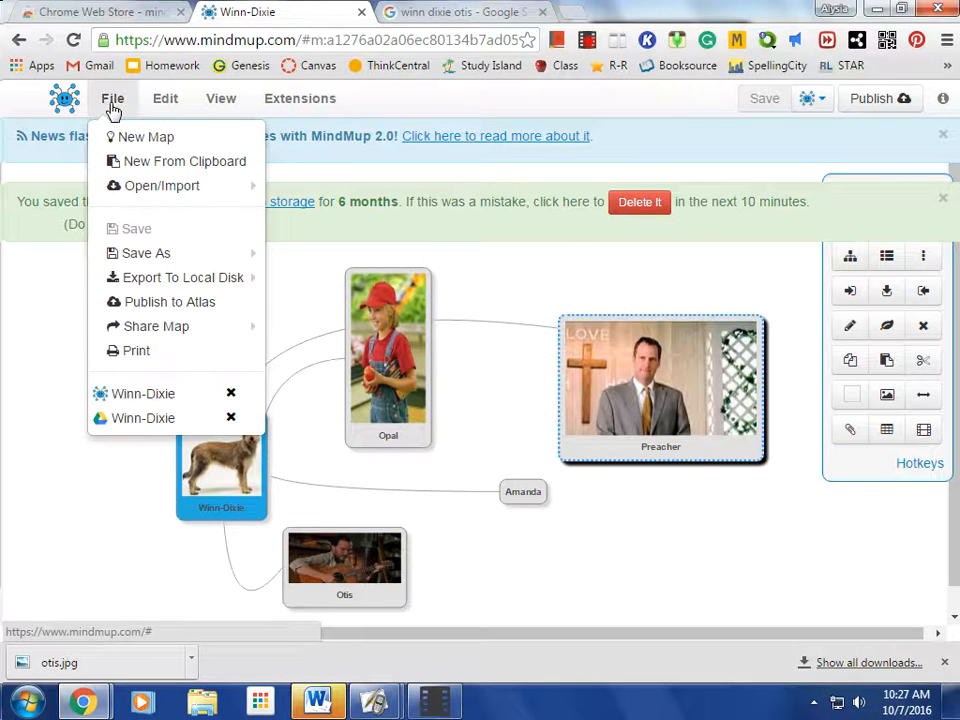
mouse_move(141, 255)
left_click(311, 330)
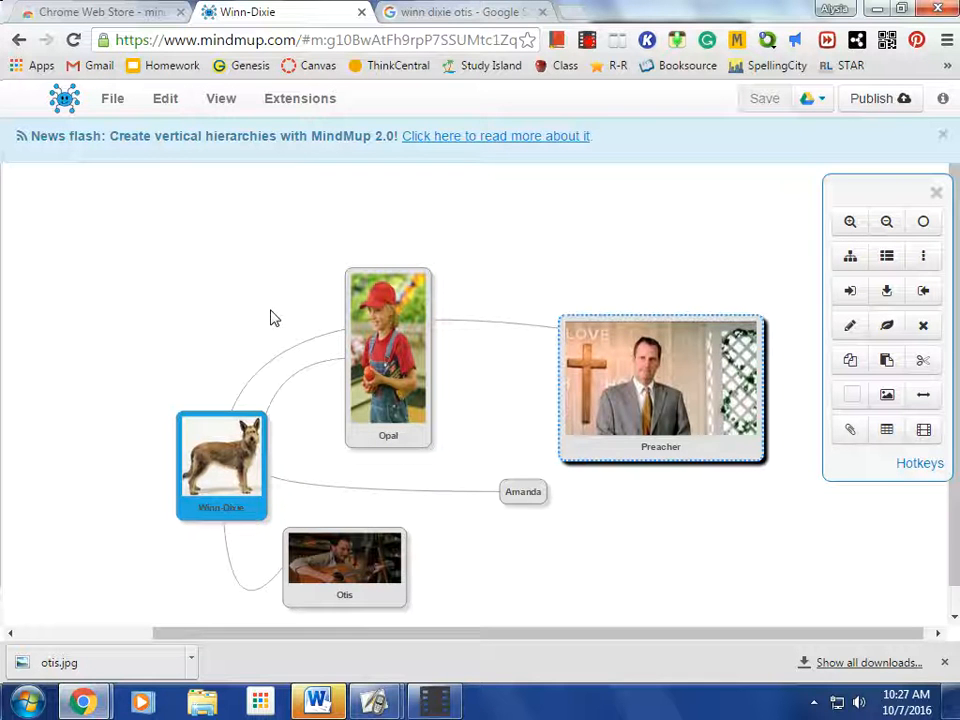
Dismiss the browser's downloads bar and bring up the map's print option
left_click(944, 664)
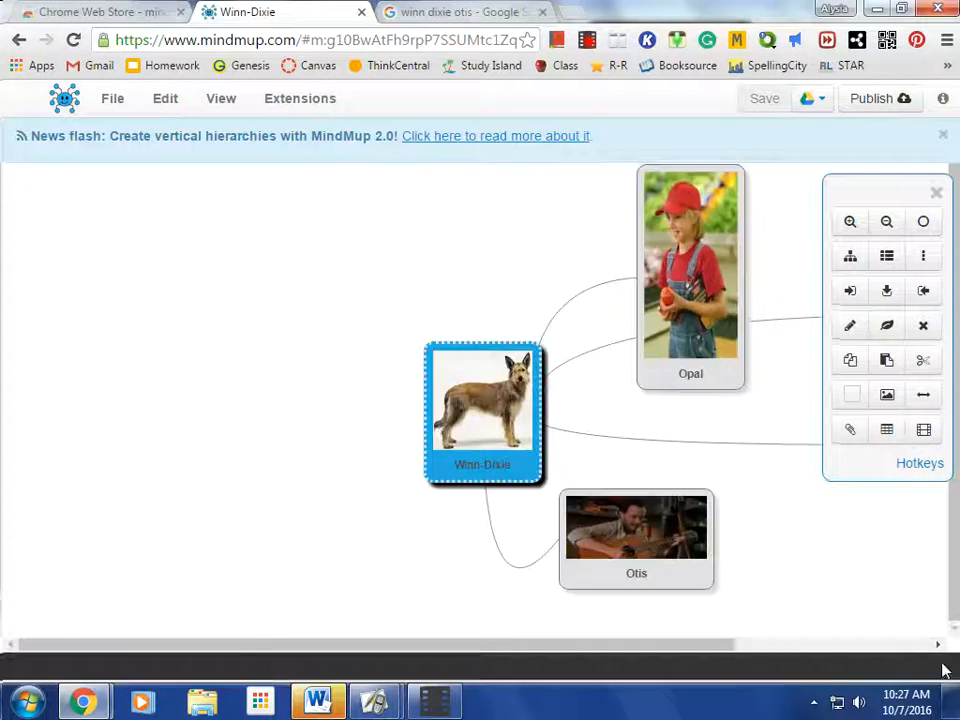
left_click(112, 100)
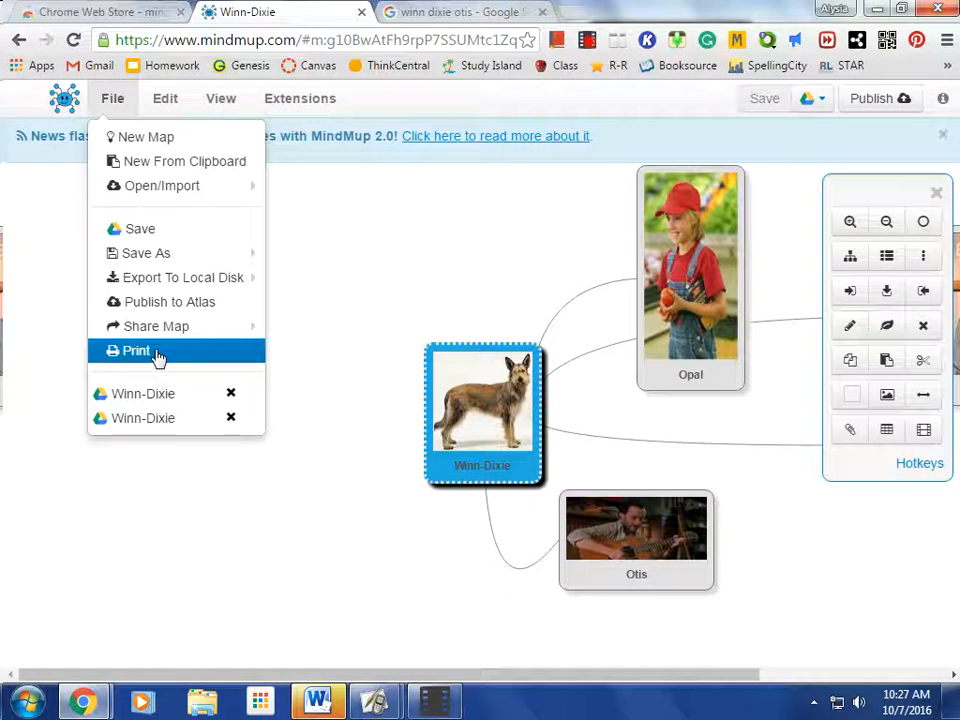